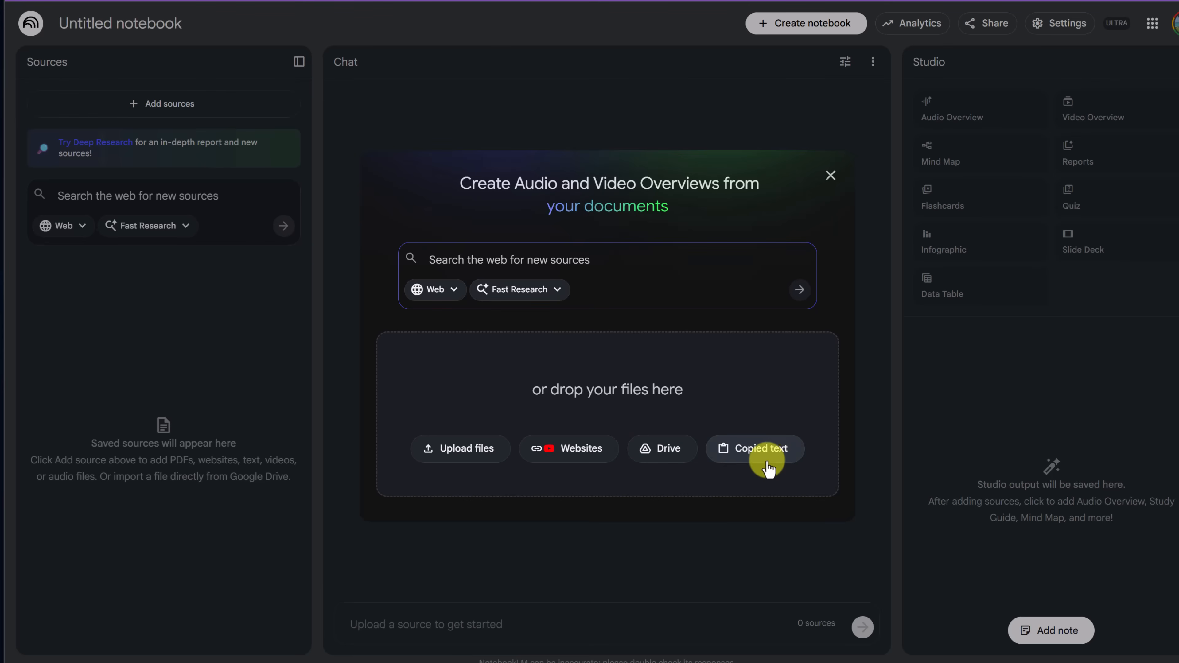
# Upload artemis_plan-20200921.pdf, IAC 25 B3 1 v3.pdf and sls-4960-sls-fact-sheet-oct2024-508.pdf as notebook sources
pyautogui.click(490, 462)
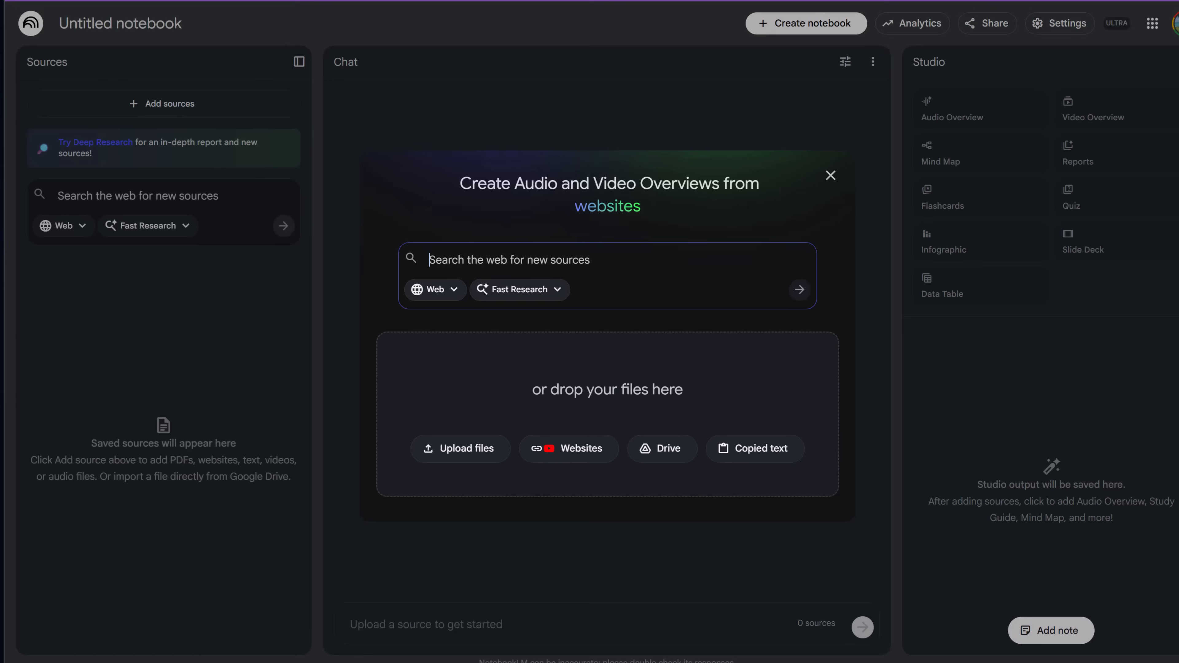
pyautogui.click(446, 465)
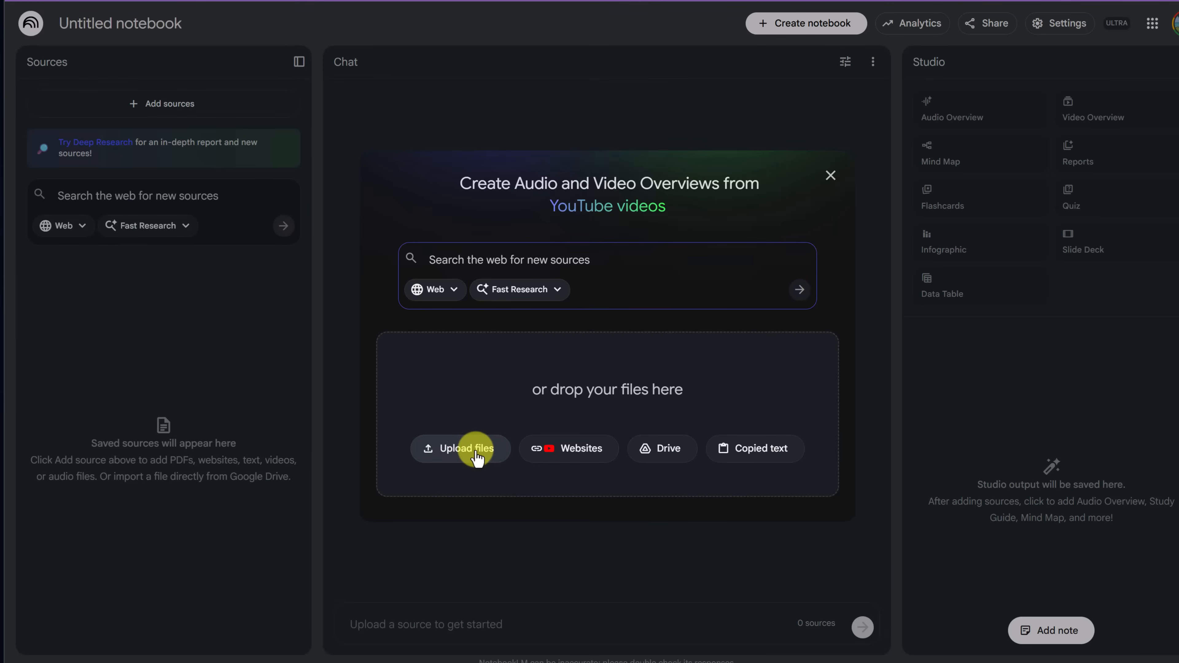
pyautogui.moveTo(242, 108); pyautogui.dragTo(145, 21)
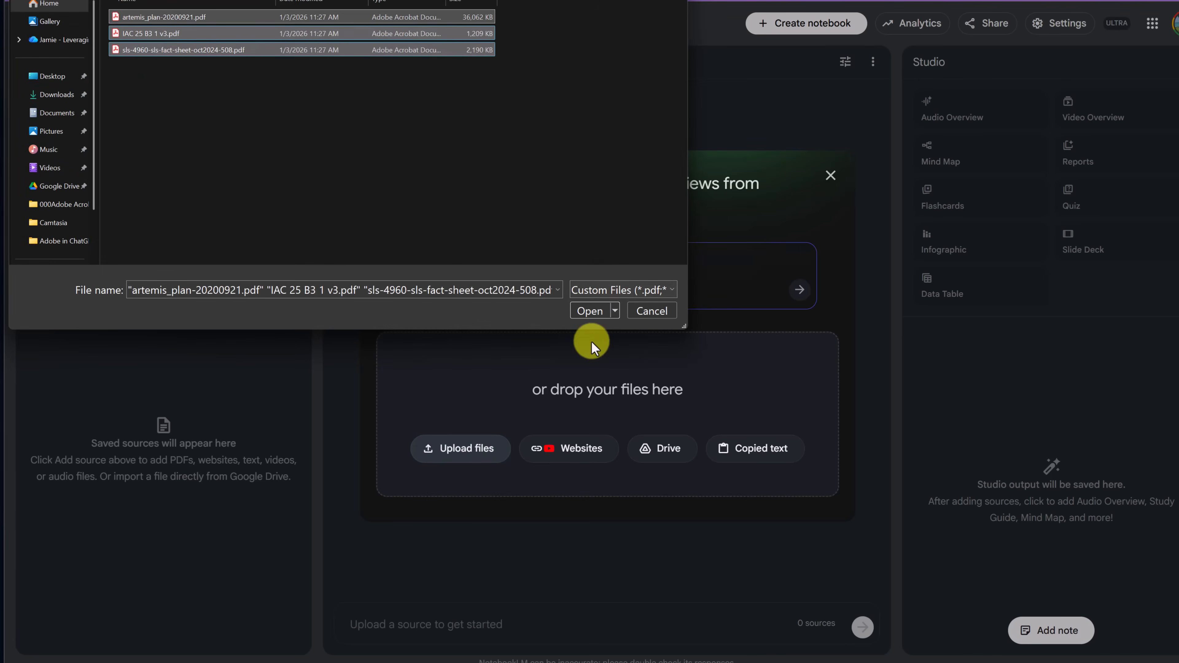
pyautogui.click(588, 316)
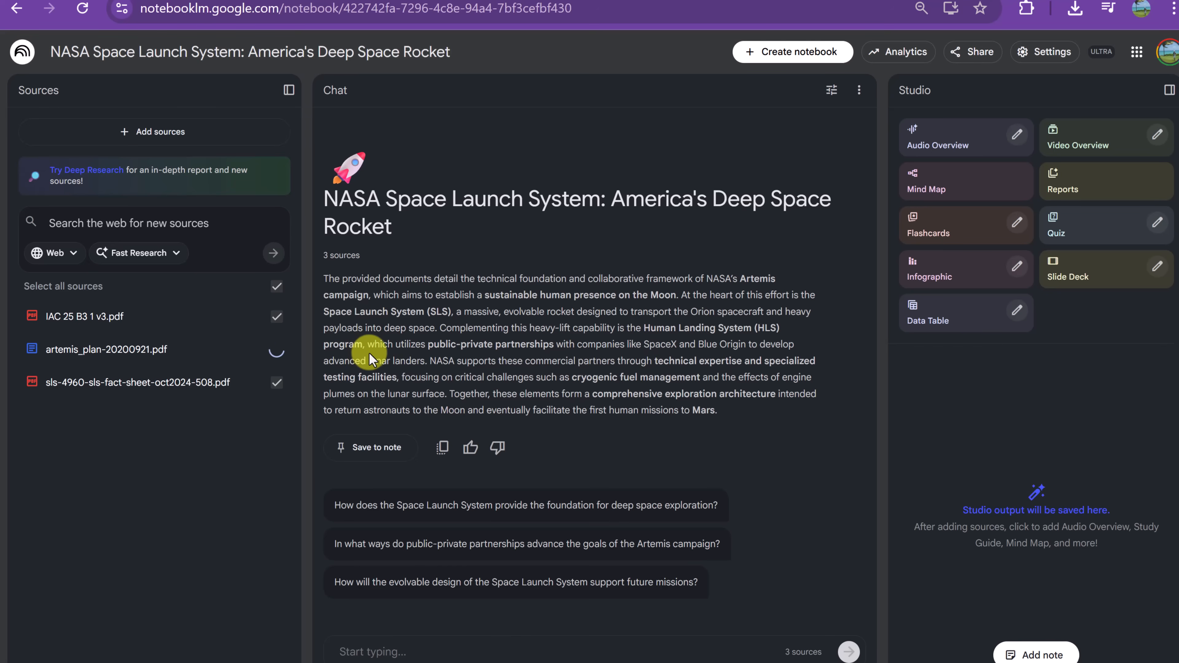
pyautogui.click(170, 139)
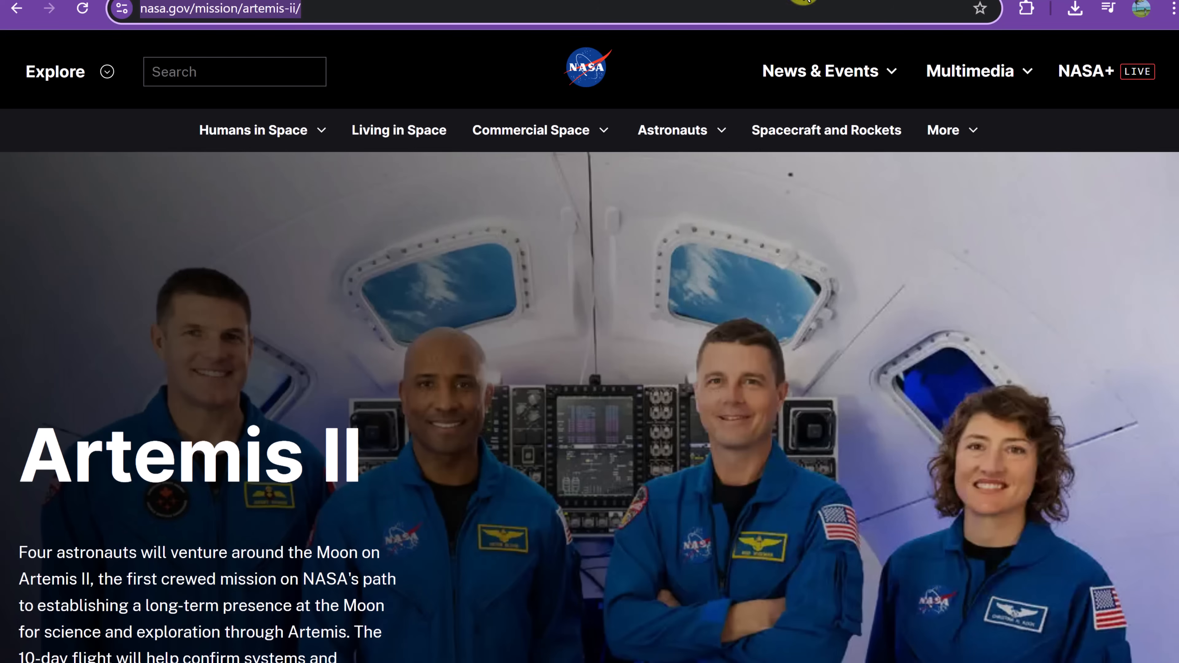
pyautogui.click(222, 18)
pyautogui.rightClick(223, 19)
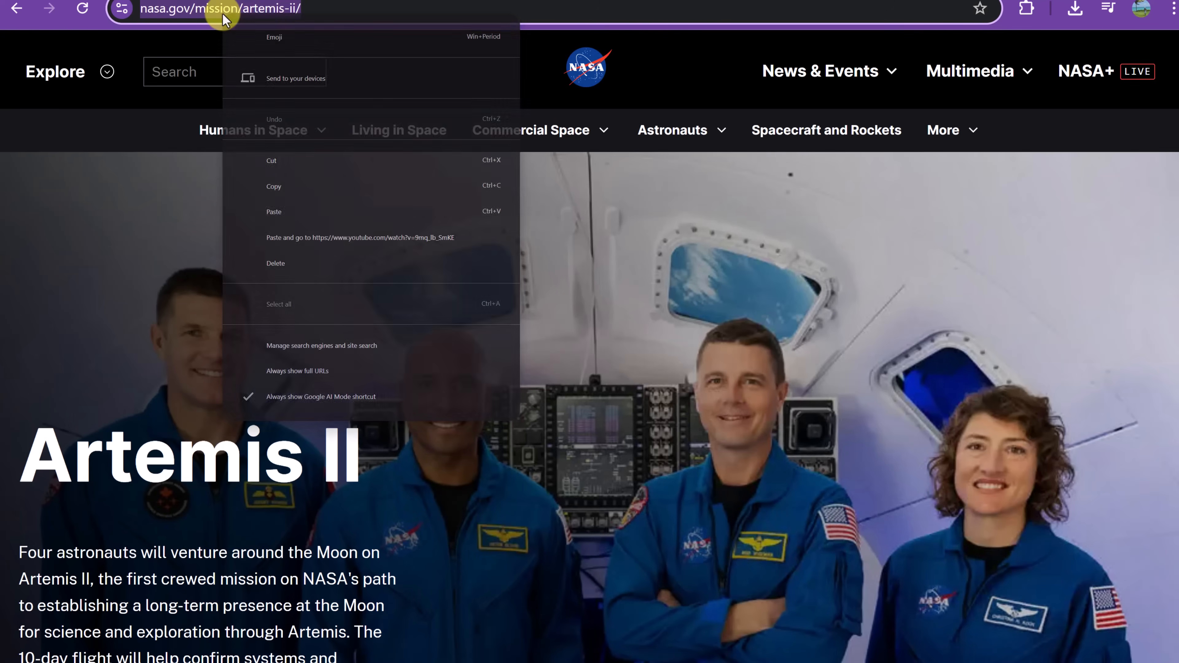
pyautogui.click(323, 194)
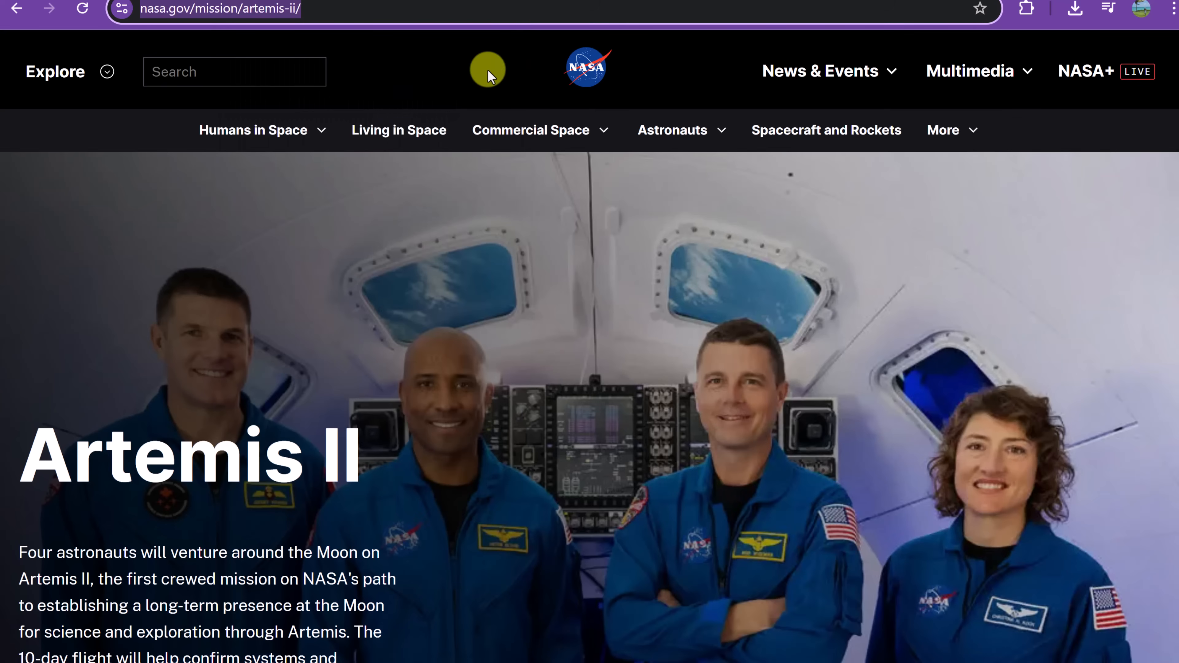
pyautogui.click(434, 0)
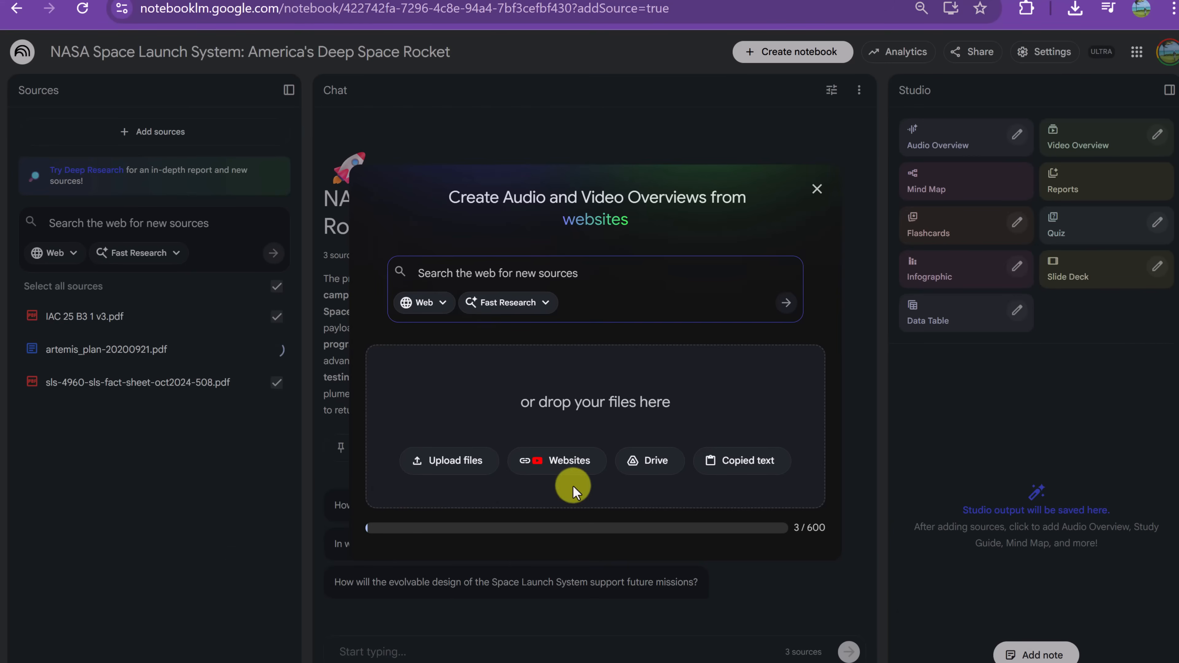
pyautogui.click(572, 461)
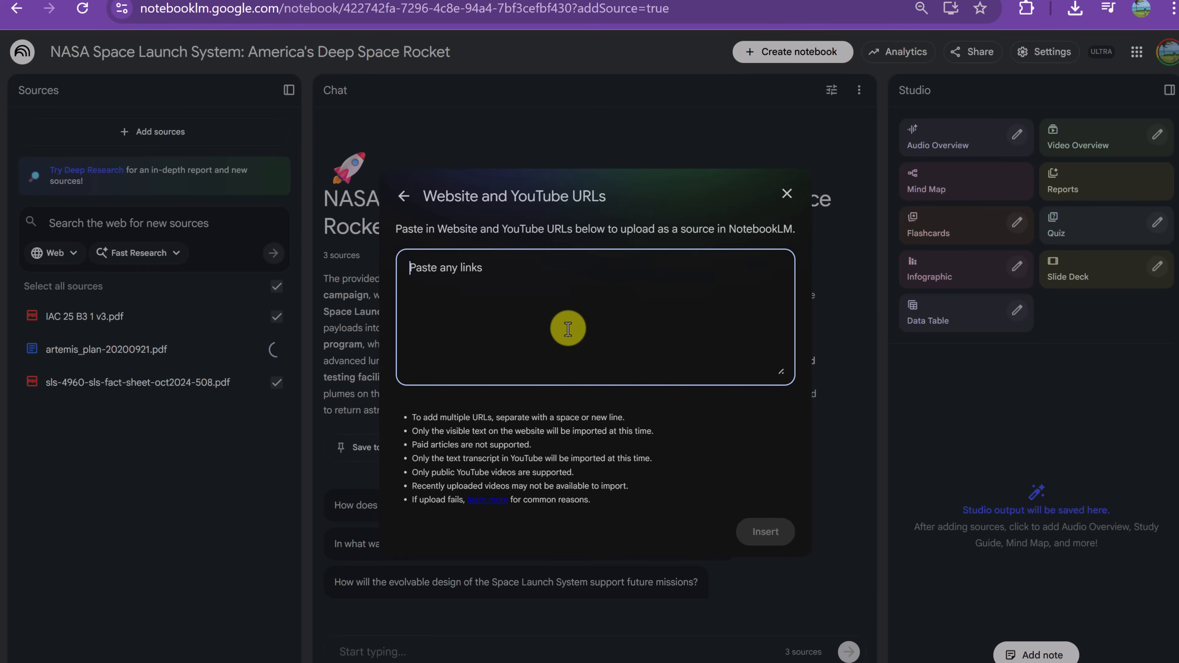
pyautogui.hotkey('ctrl', 'v')
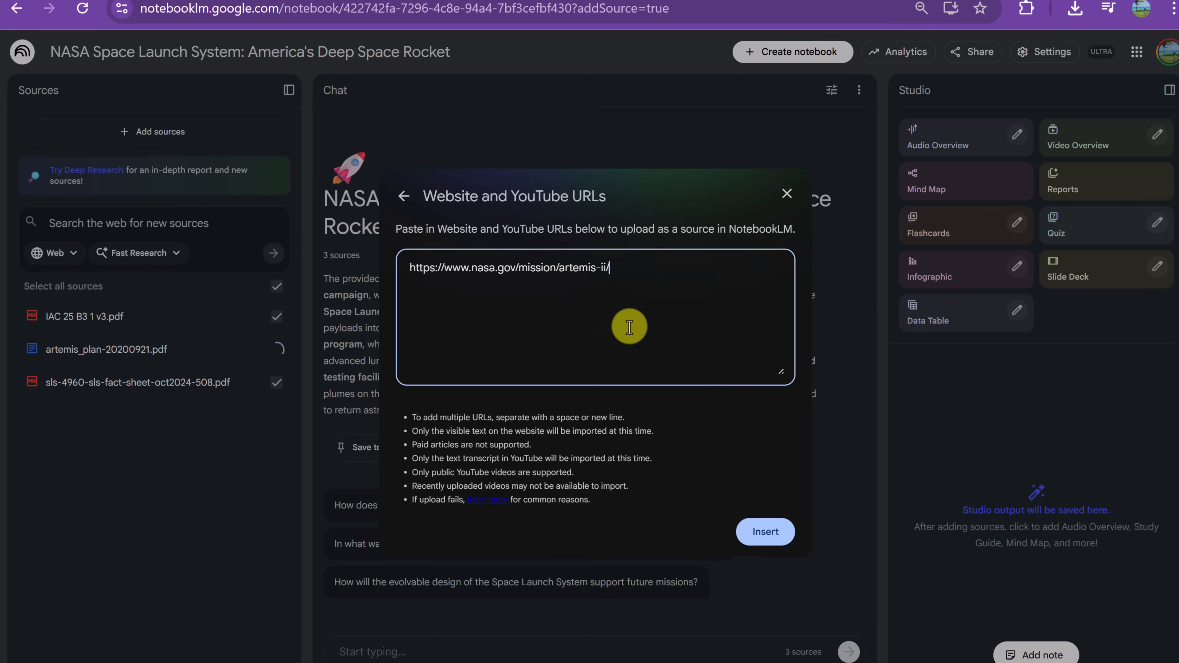
pyautogui.click(760, 541)
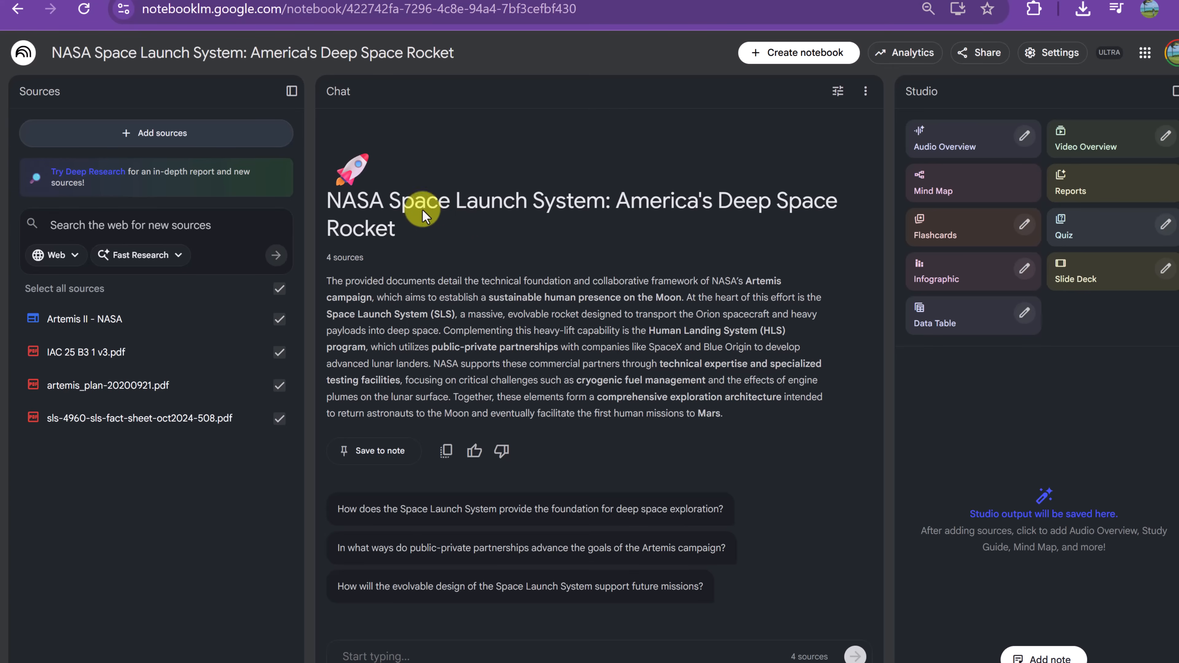
# Add the YouTube video "Artemis II Crew News Conference (Sept. 24, 2025)" as a source using its copied link
pyautogui.click(173, 136)
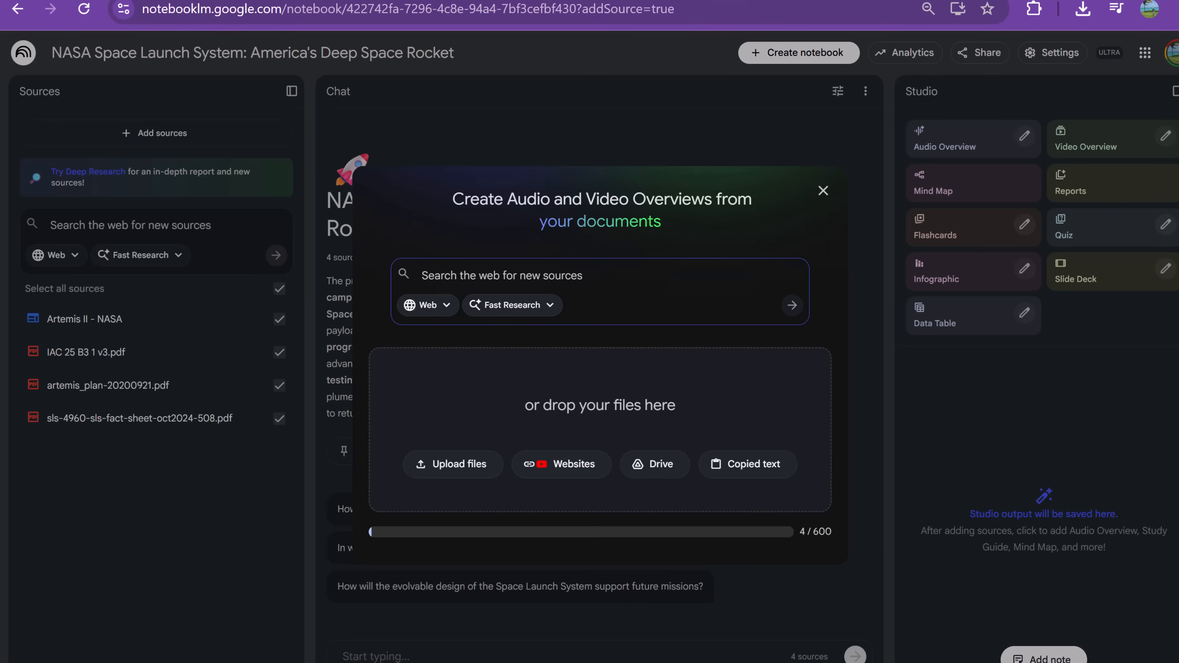
pyautogui.click(444, 0)
pyautogui.rightClick(307, 8)
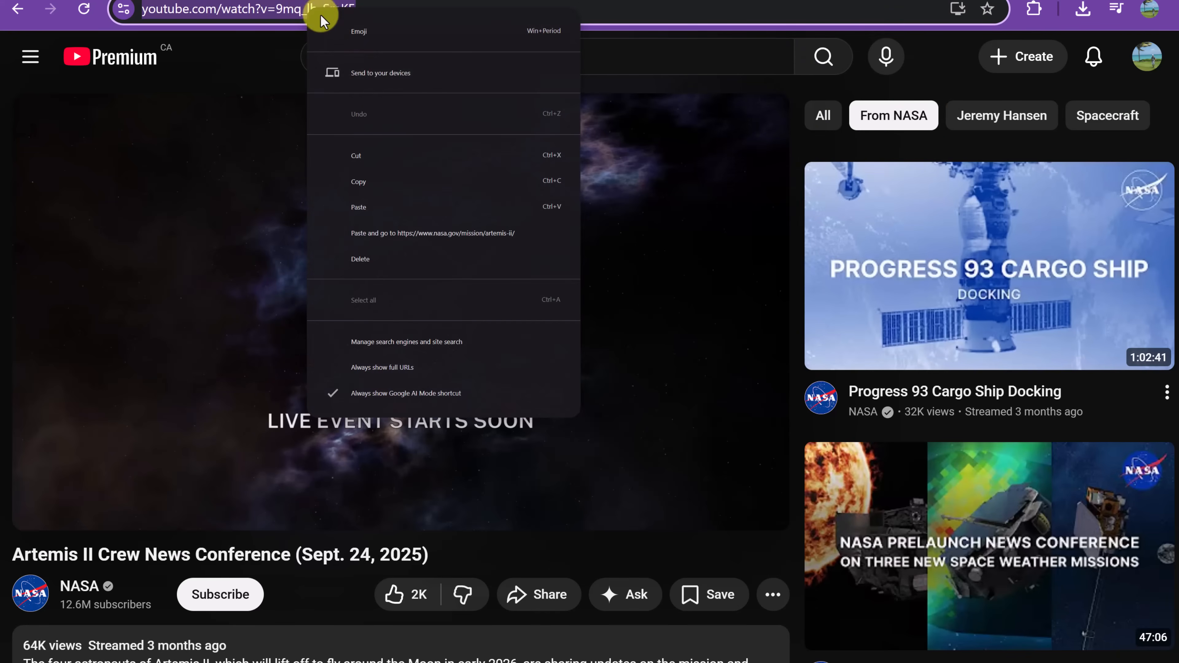
pyautogui.click(387, 186)
pyautogui.click(283, 1)
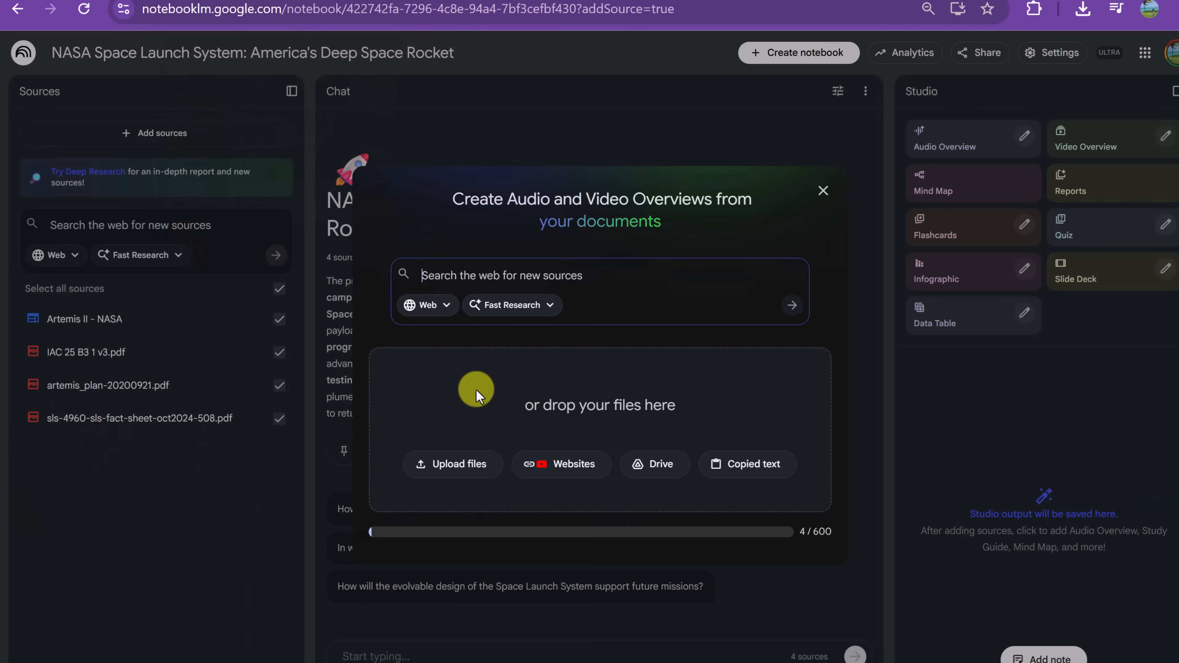
pyautogui.hotkey('ctrl', 'v')
pyautogui.press('Return')
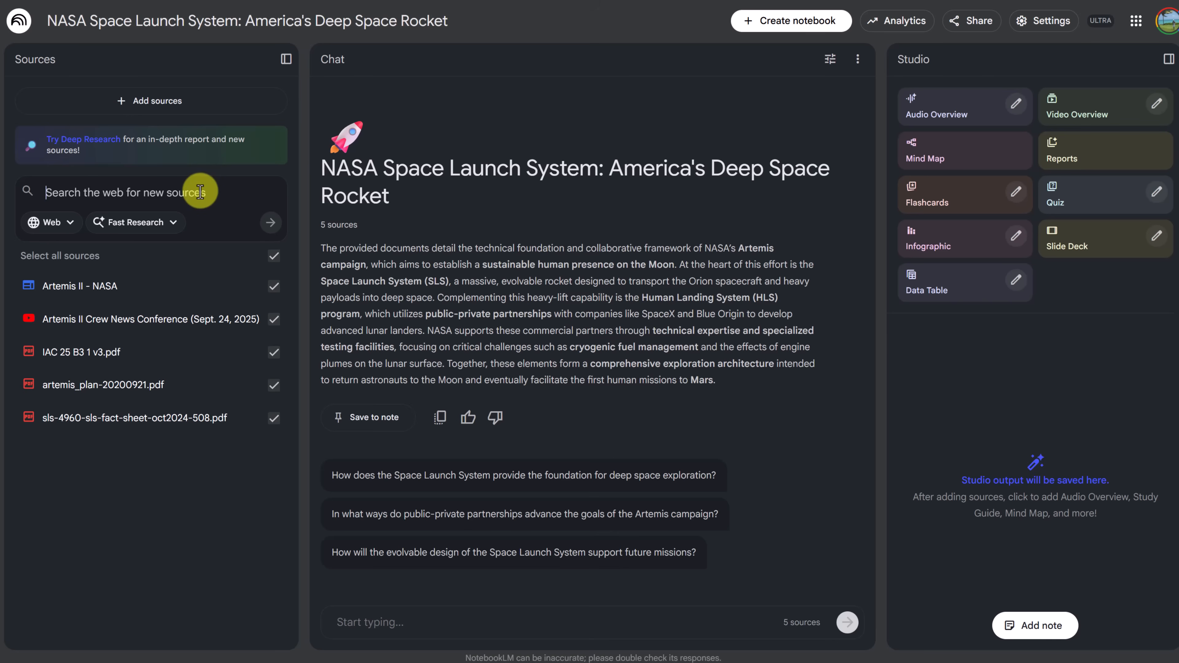
# Search the web for new sources on "Artemis II radiation safety protocols." using Fast Research
pyautogui.hotkey('ctrl', 'v')
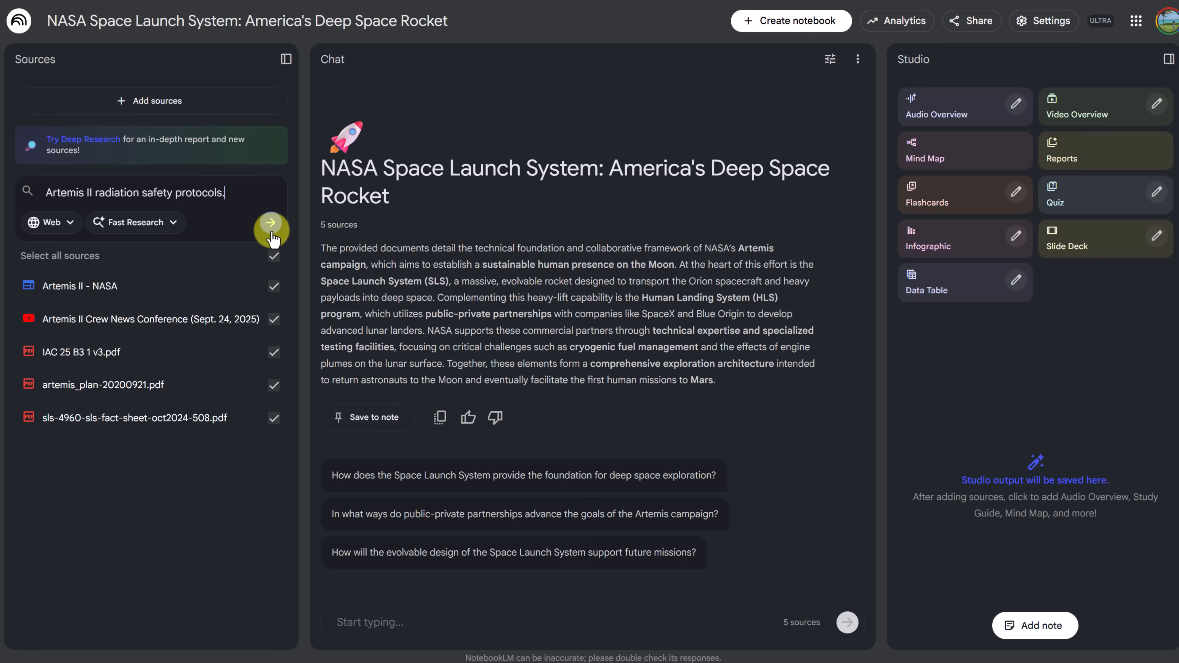
pyautogui.click(175, 225)
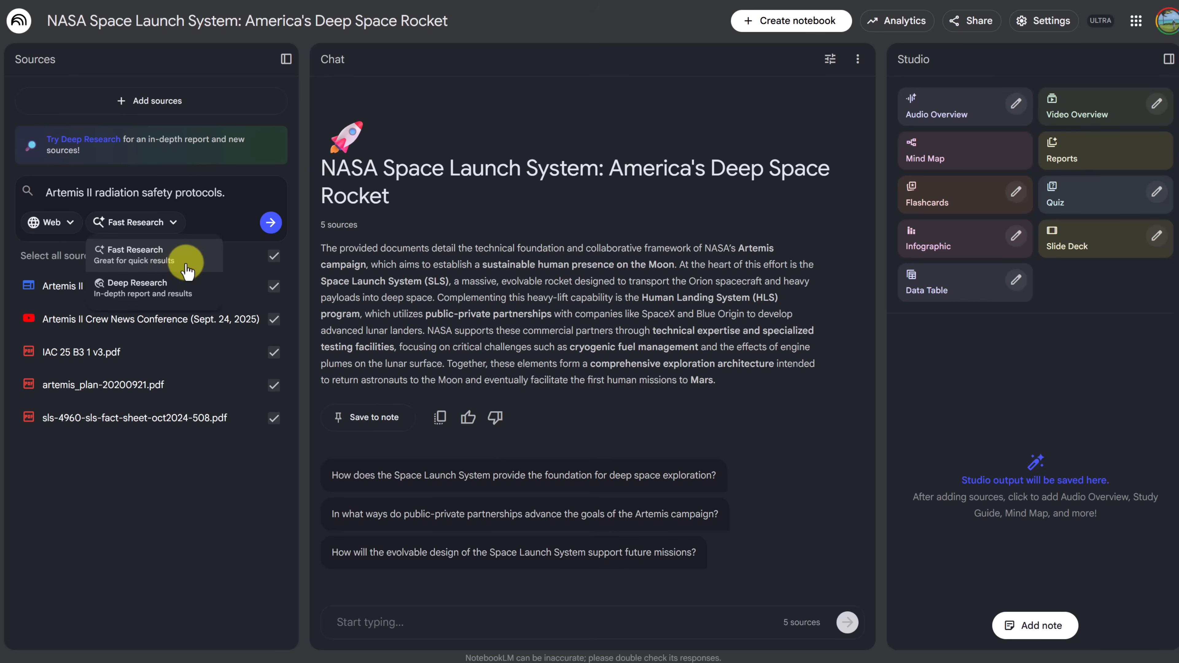
pyautogui.click(70, 225)
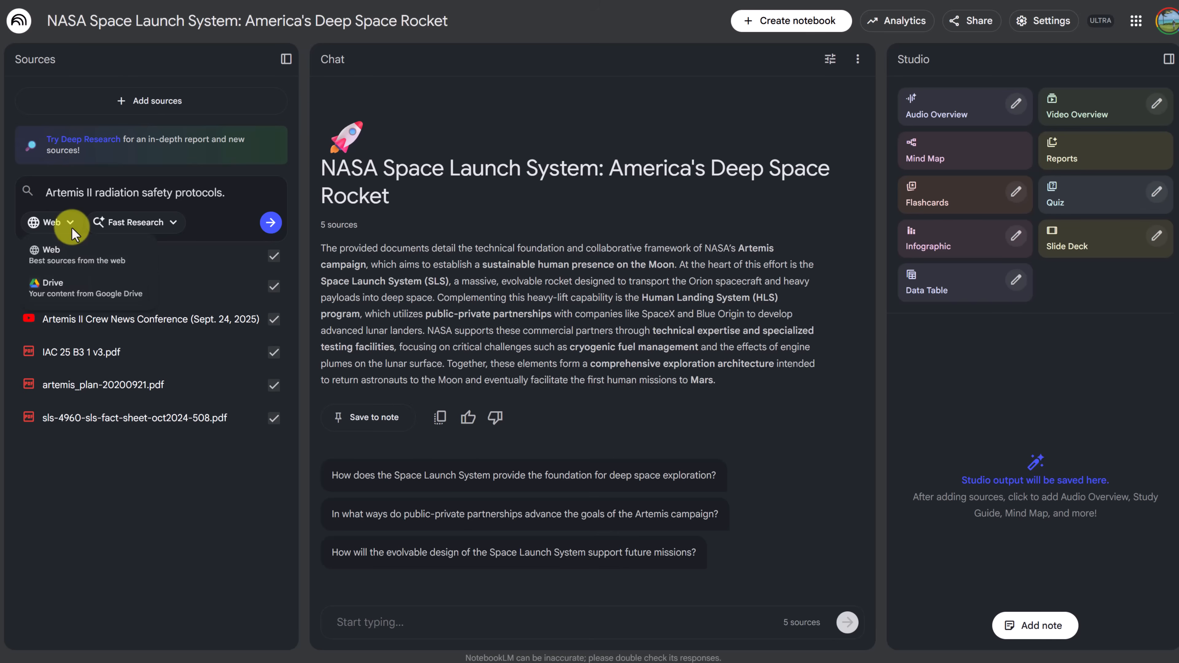
pyautogui.click(71, 223)
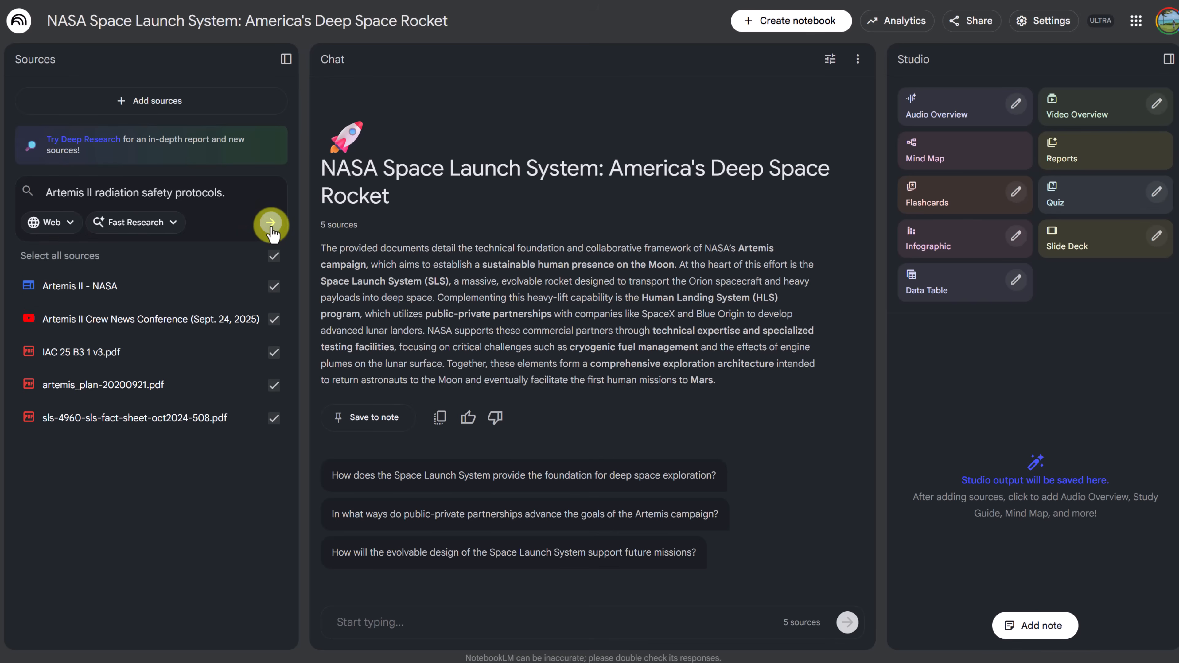
pyautogui.click(271, 223)
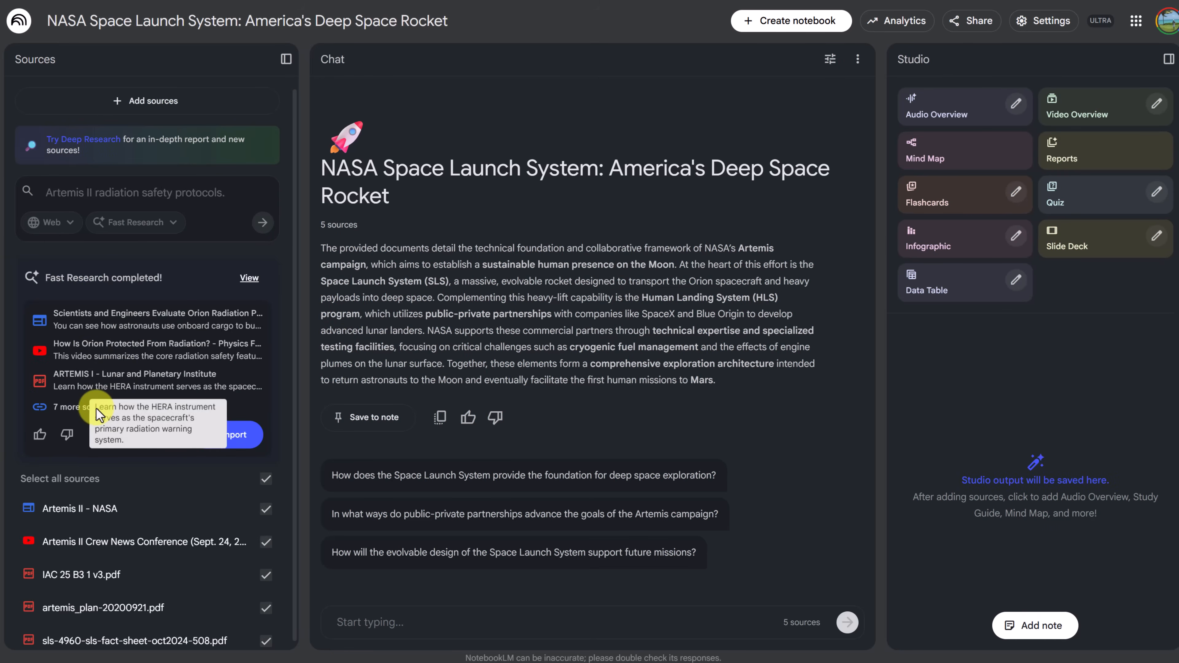
# Open the full list of discovered radiation safety sources and deselect all of them
pyautogui.click(80, 408)
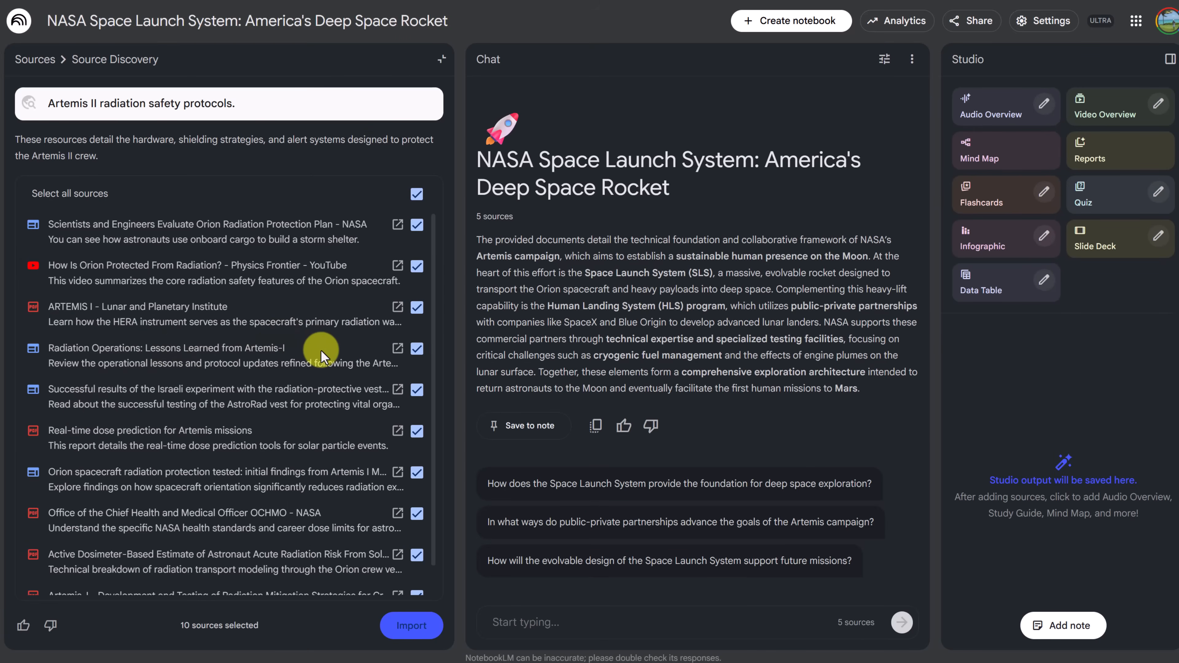
pyautogui.scroll(-1, 320, 353)
pyautogui.scroll(1, 320, 372)
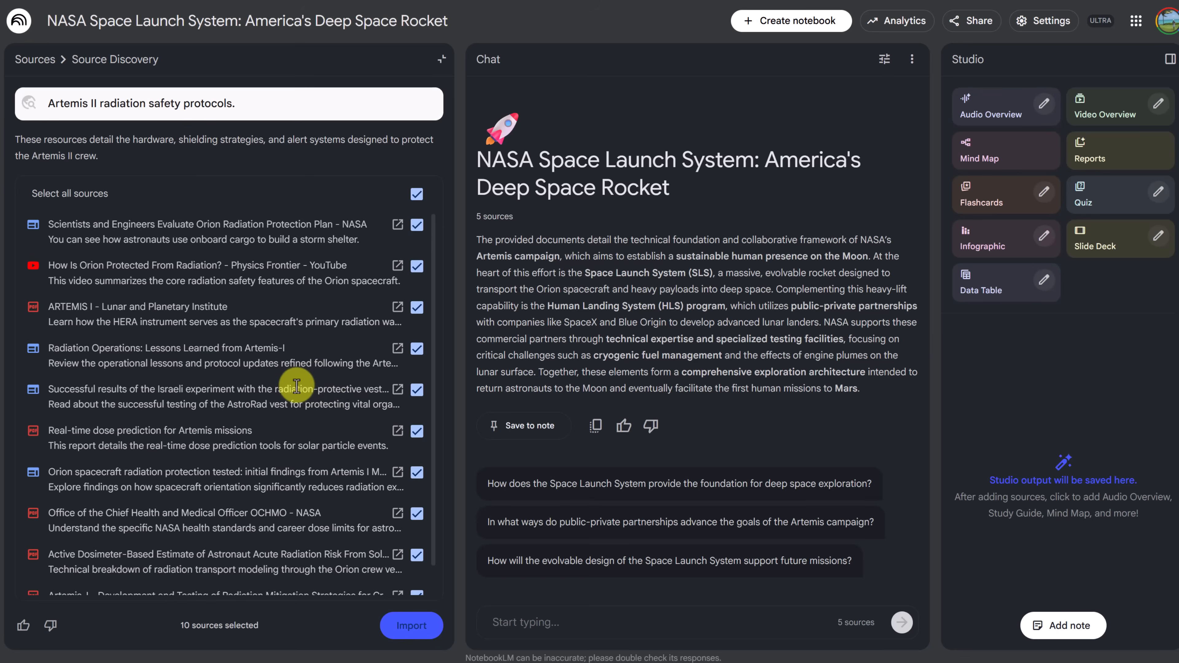
pyautogui.click(417, 194)
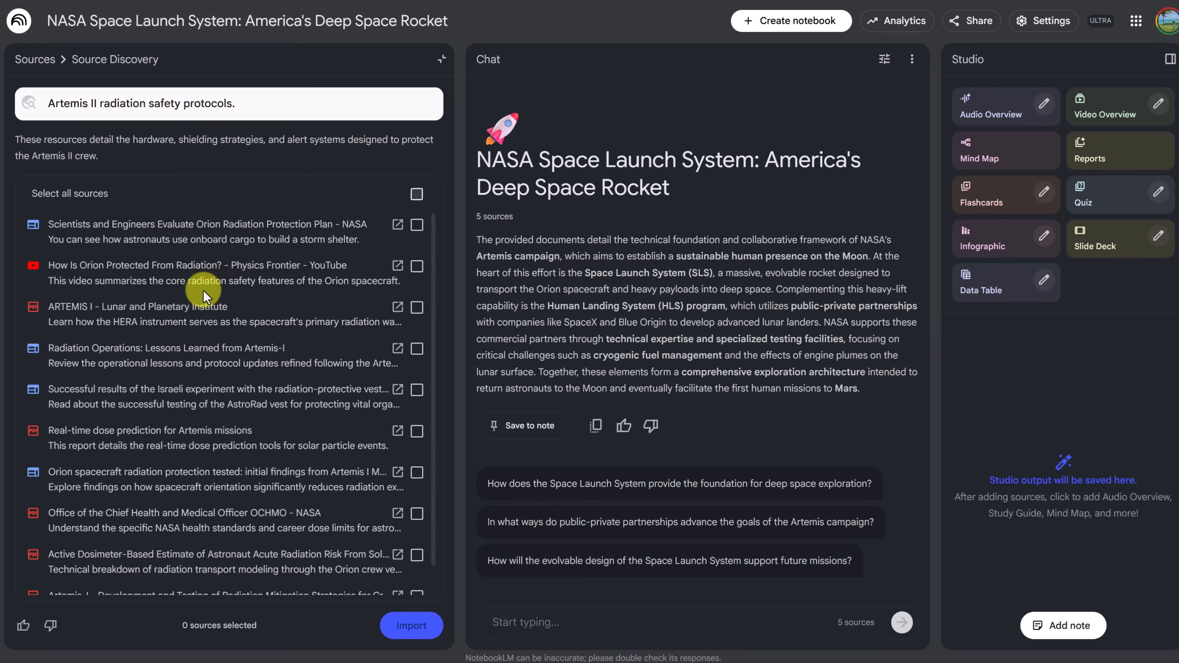
# Select and import the Orion Radiation Protection Plan, How Is Orion Protected From Radiation, Radiation Operations: Lessons Learned and Real-time dose prediction sources
pyautogui.click(417, 265)
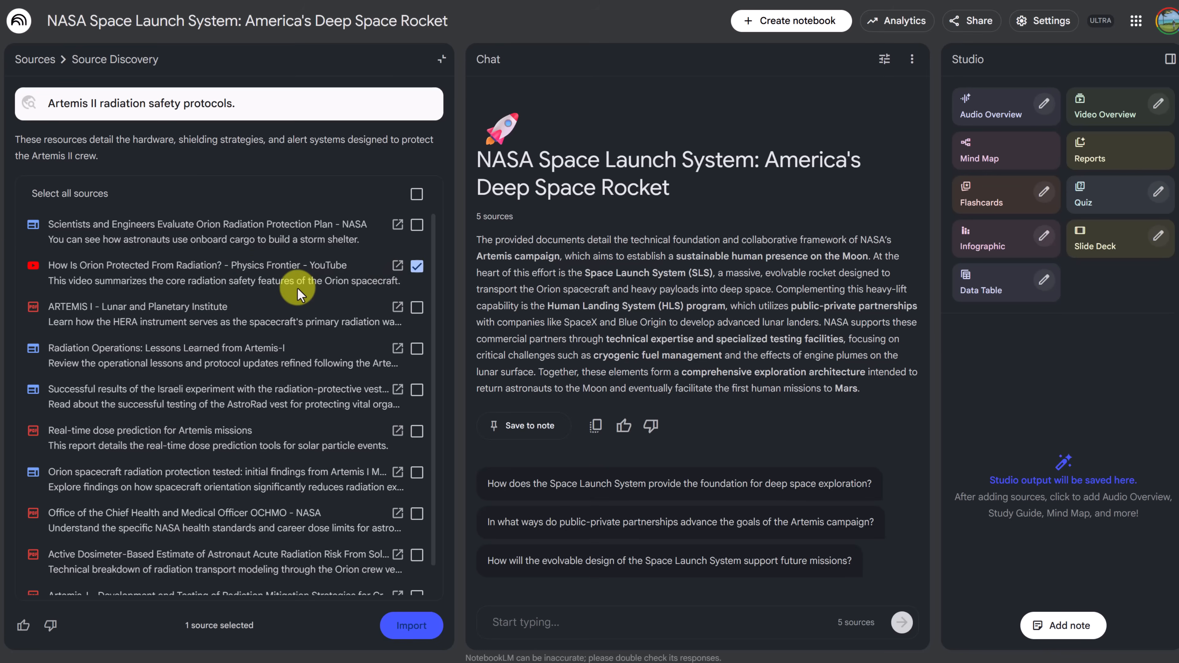
pyautogui.click(417, 225)
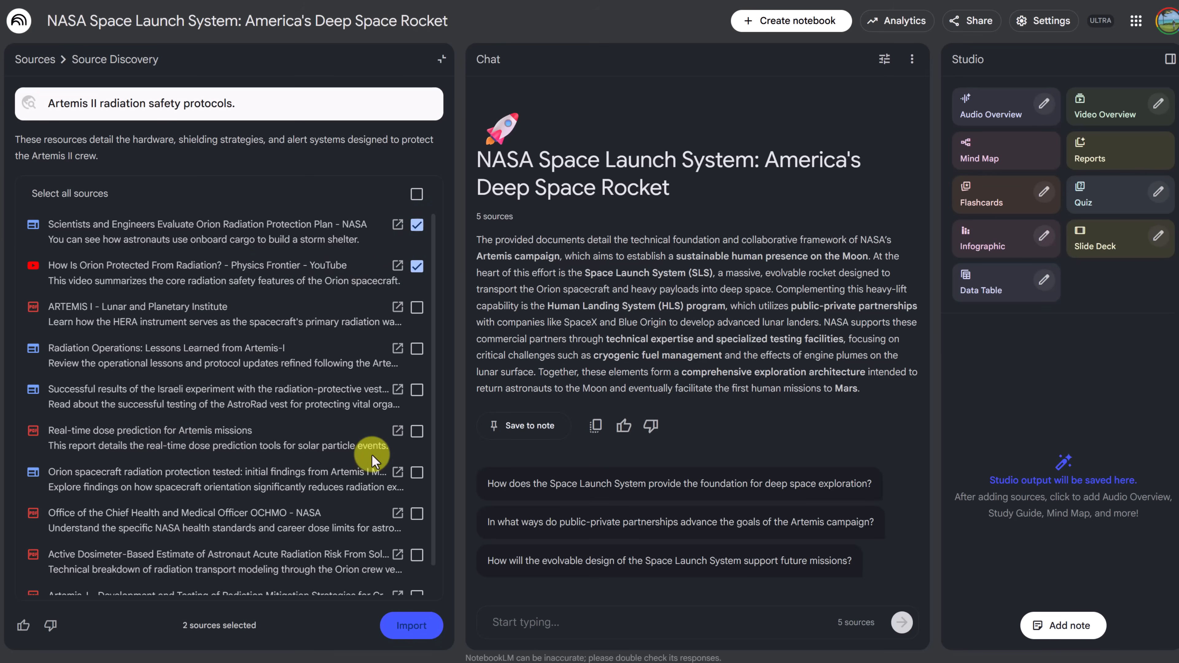
pyautogui.click(416, 432)
pyautogui.click(417, 350)
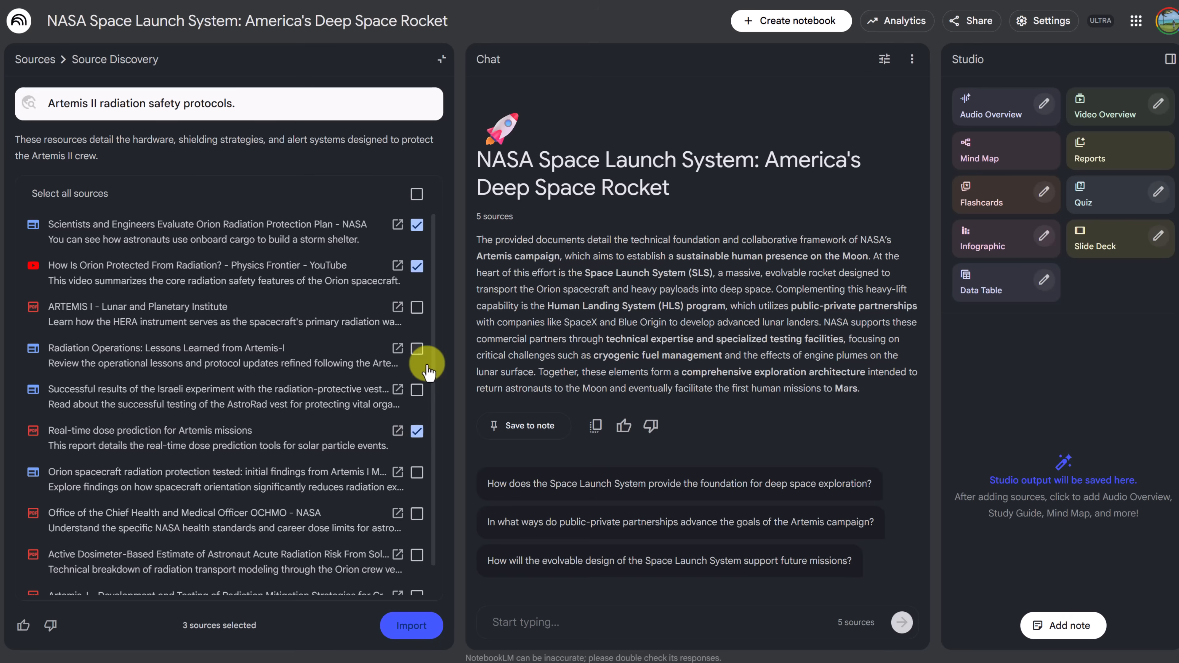
pyautogui.click(424, 627)
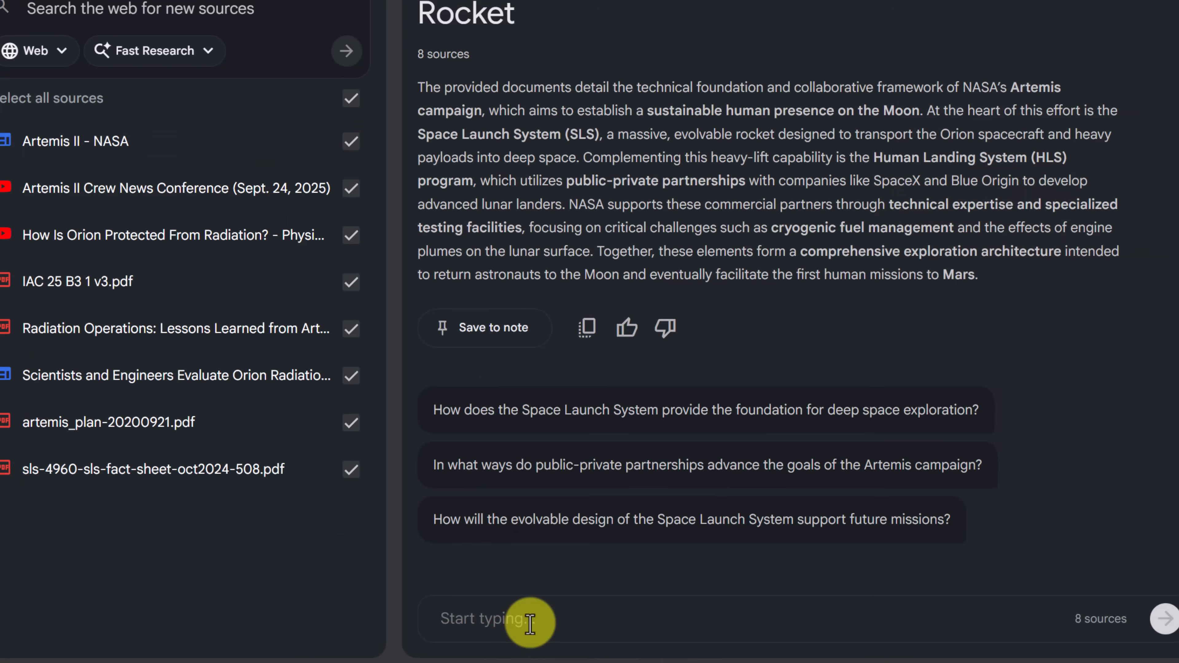
# Ask the chat, as an expert aerospace analyst, for a markdown table of at least three Artemis strategic risk categories with description, example and follow-up question
pyautogui.click(395, 621)
pyautogui.write("You are an expert aerospace analyst. From the selected sources, identify at least three categories of 'strategic risks' in the Artemis timeline. For each, write a one-sentence description, an example from the text that highlights the risk, and a suggested follow-up question. Present this as a markdown table.")
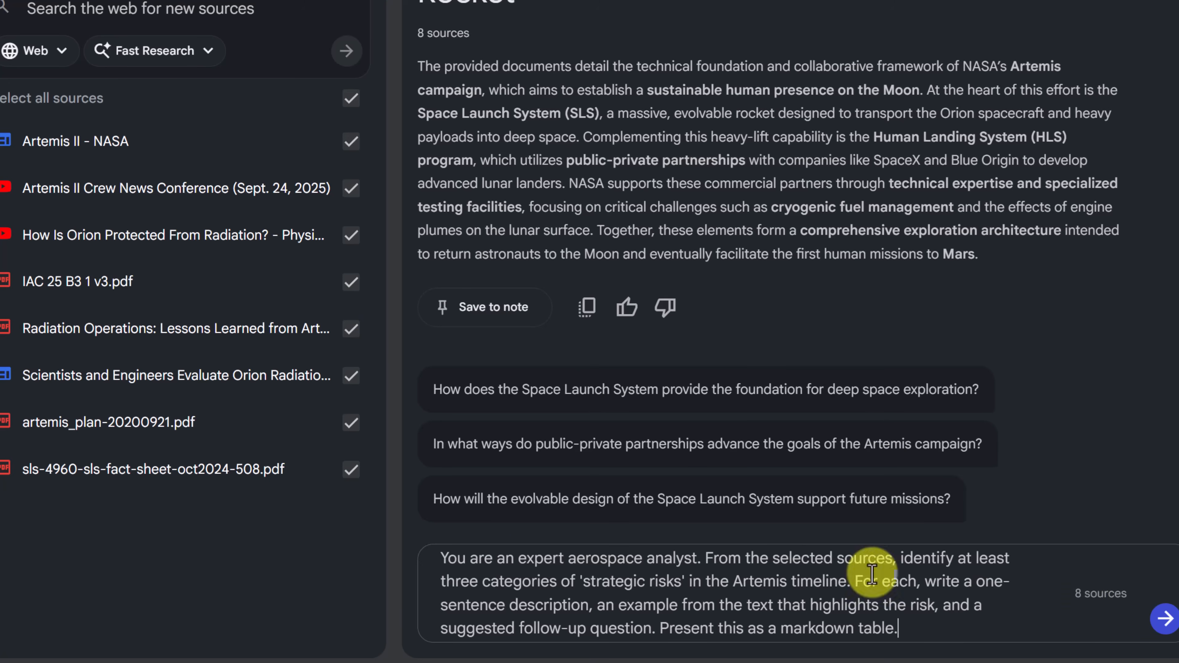
pyautogui.click(1164, 618)
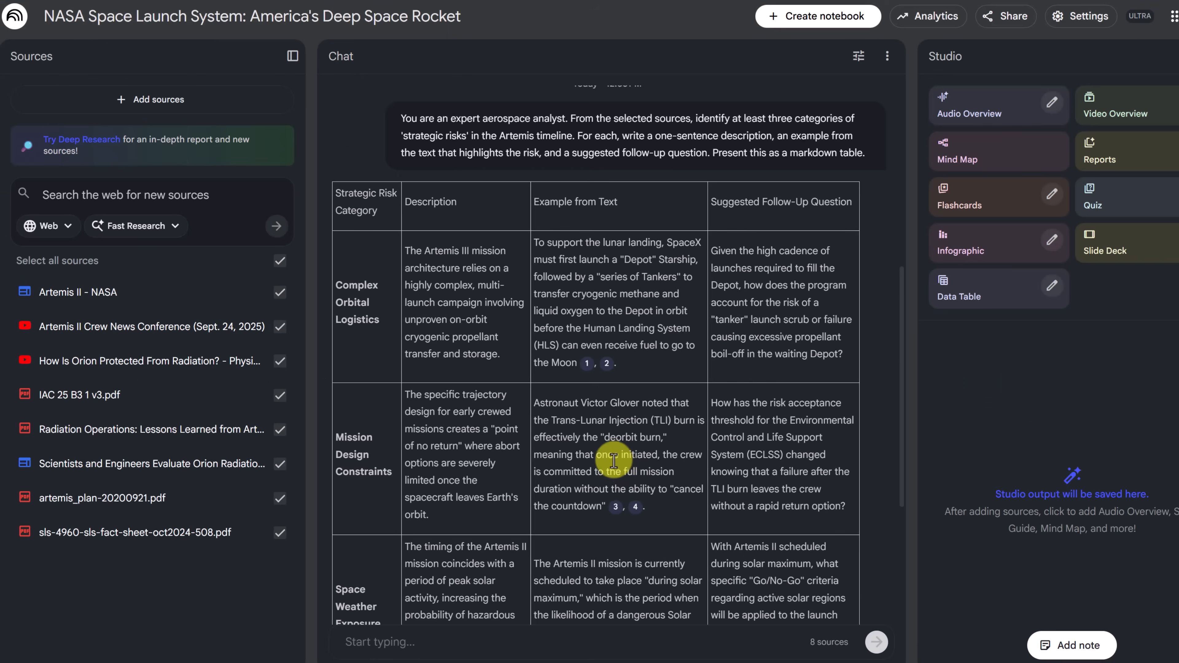
# Review the strategic risks table, check the citation in the Space Weather Exposure row, and save the response as a note
pyautogui.scroll(-3, 607, 453)
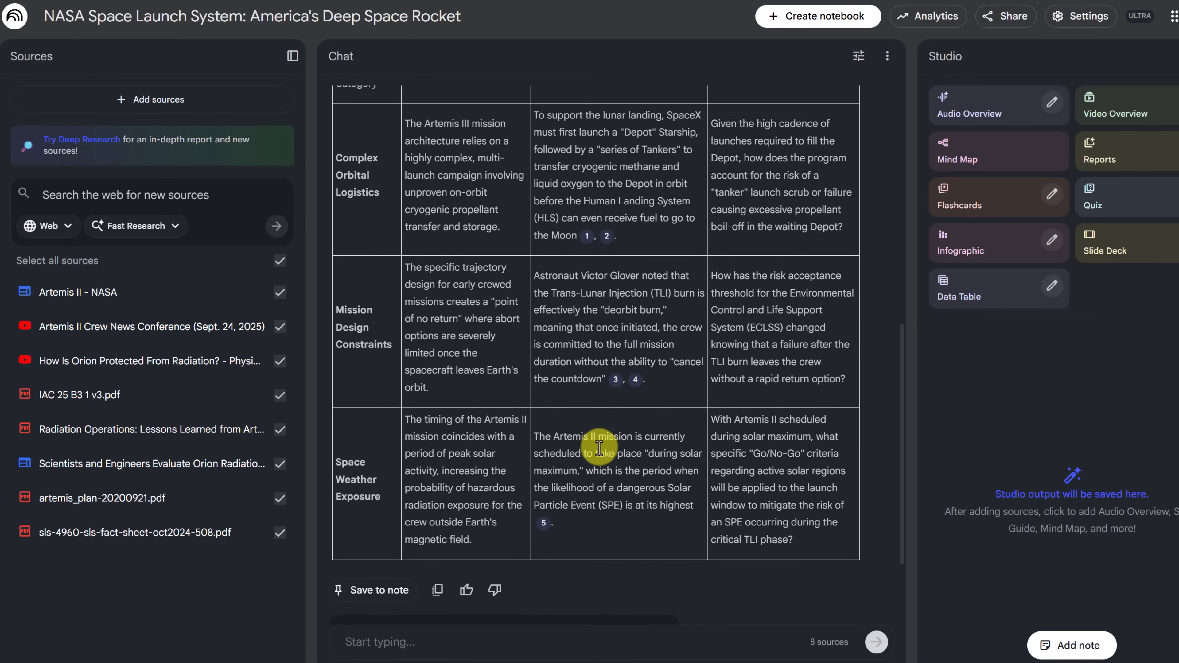
pyautogui.scroll(1, 387, 361)
pyautogui.scroll(-1, 399, 362)
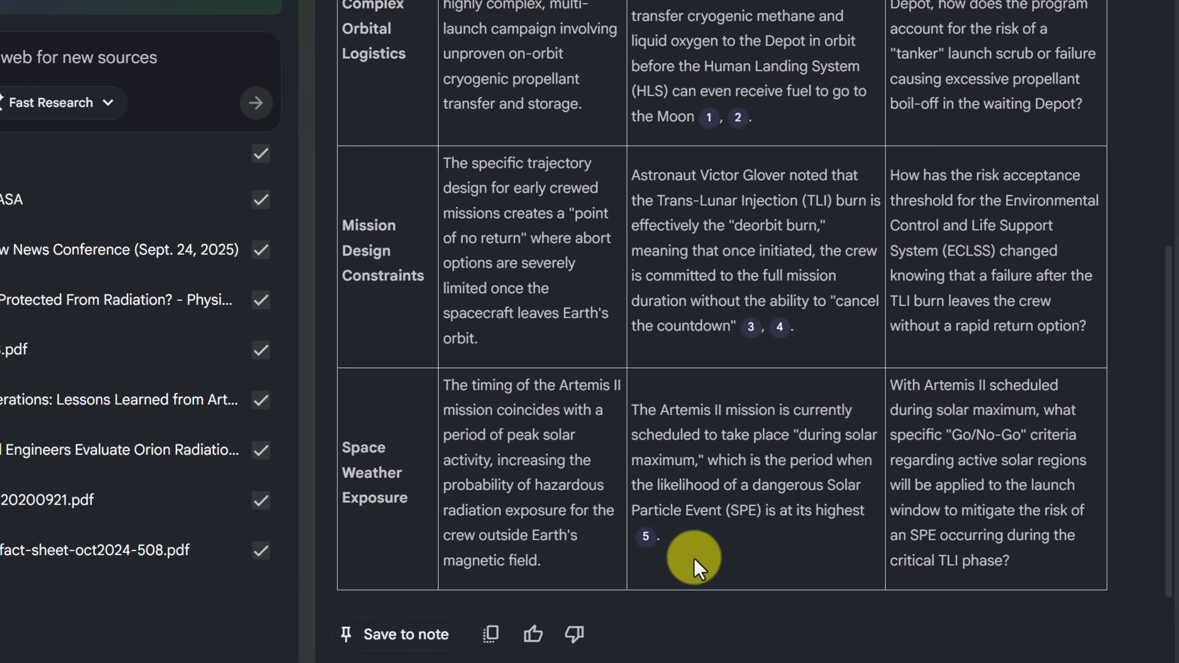
pyautogui.moveTo(528, 555)
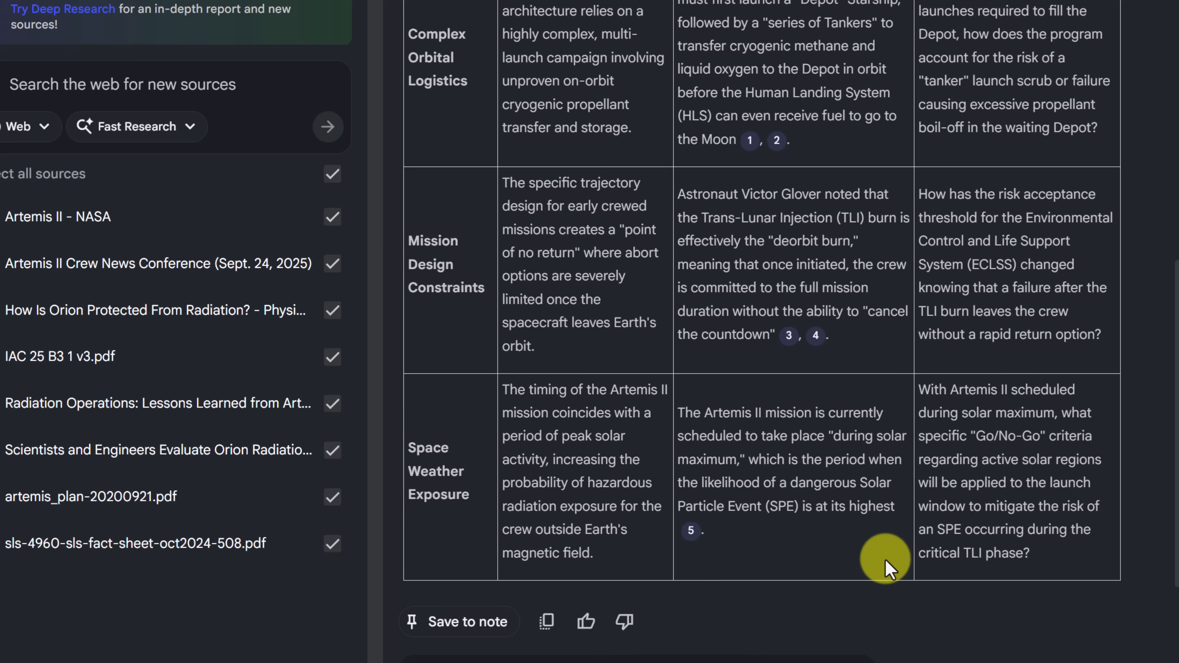
pyautogui.moveTo(695, 538)
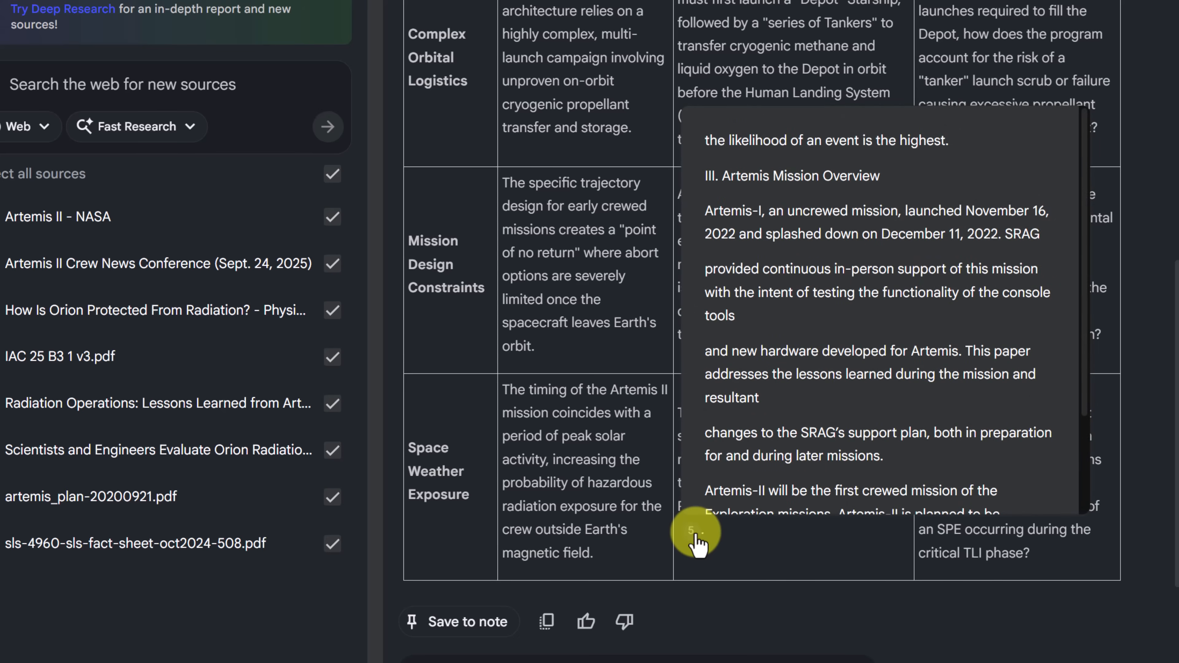
pyautogui.scroll(4, 763, 342)
pyautogui.scroll(-8, 763, 421)
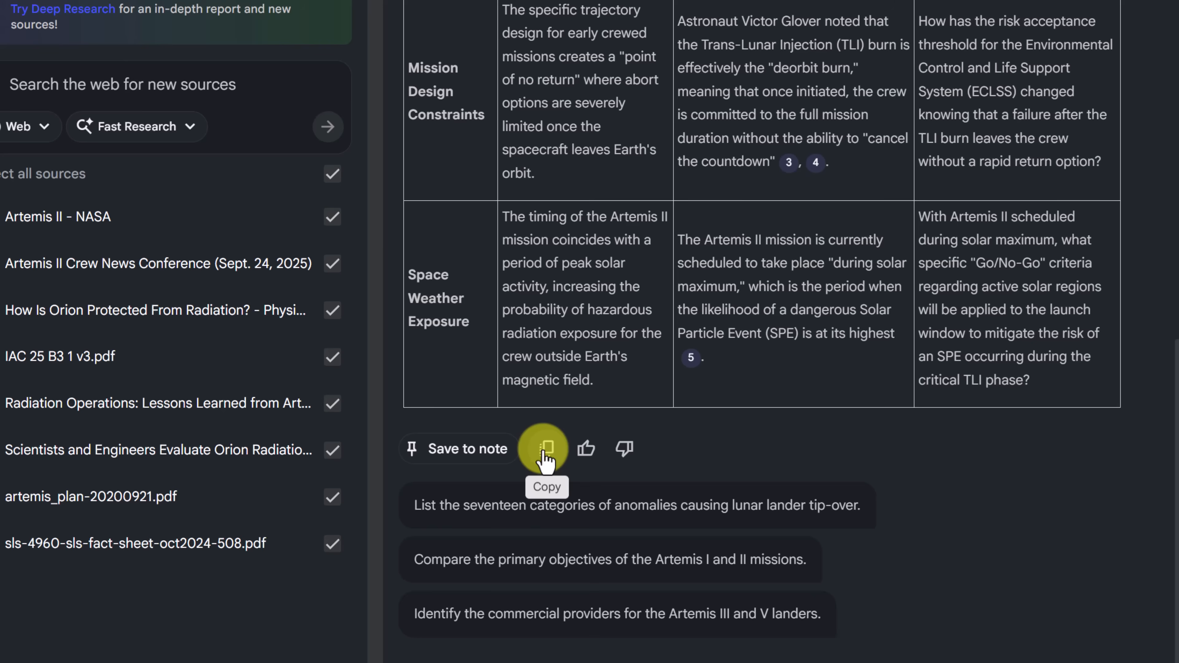
pyautogui.click(482, 449)
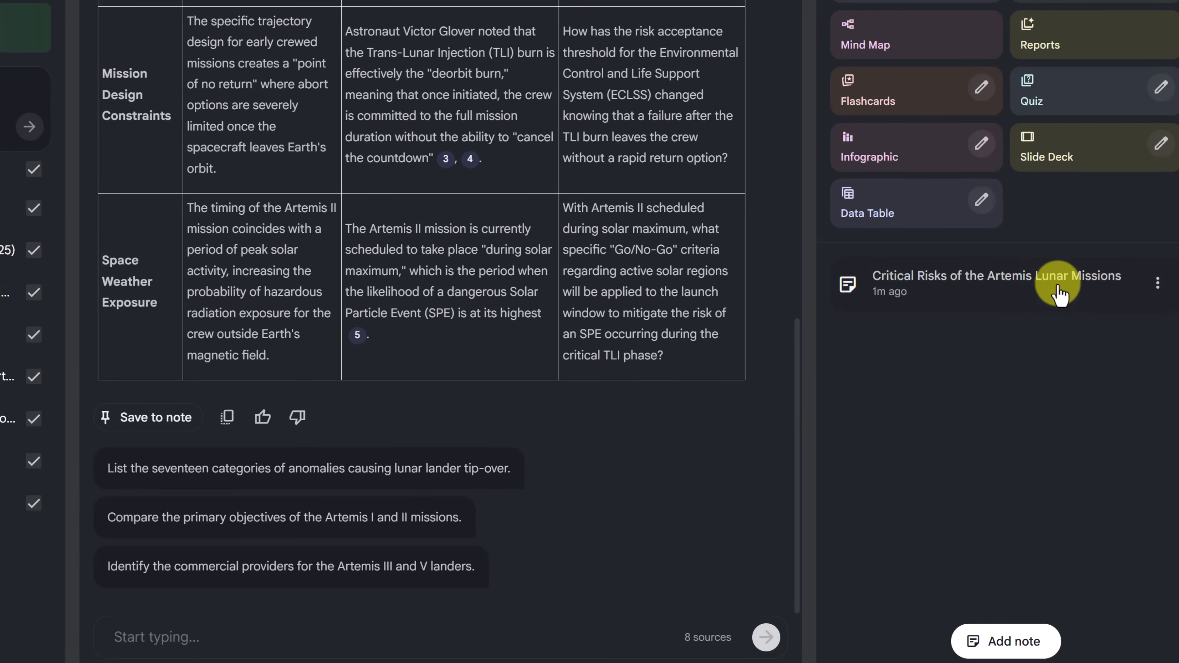
# Check which conversion and export options the saved Critical Risks of the Artemis Lunar Missions note offers
pyautogui.click(1157, 285)
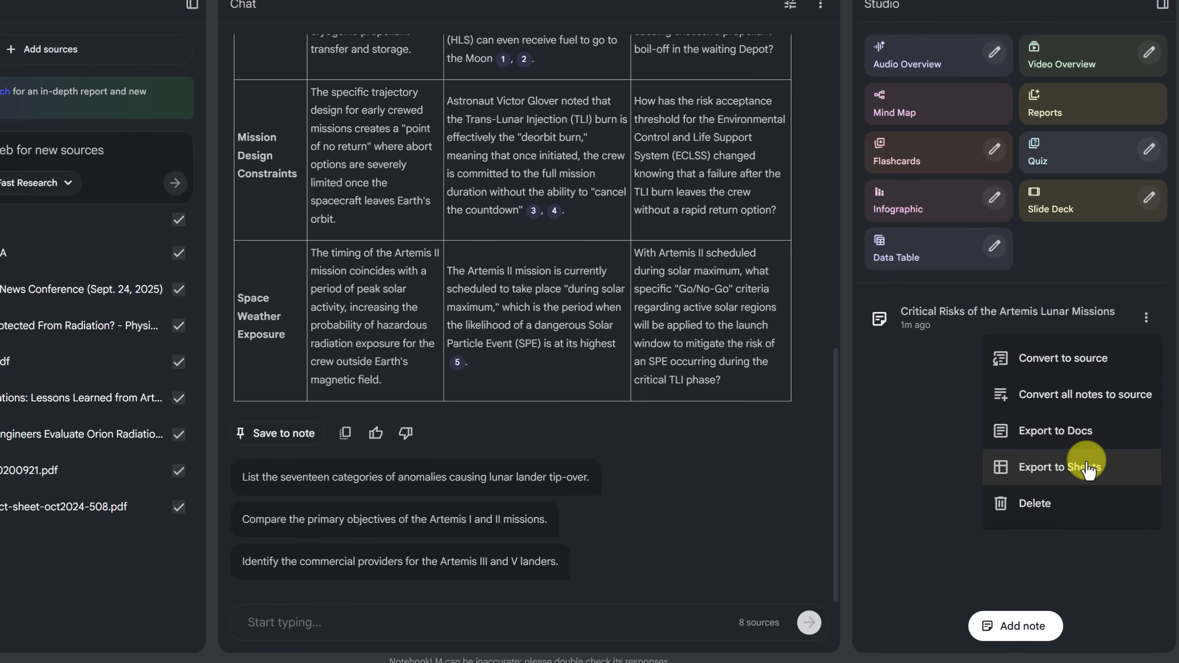
pyautogui.click(933, 481)
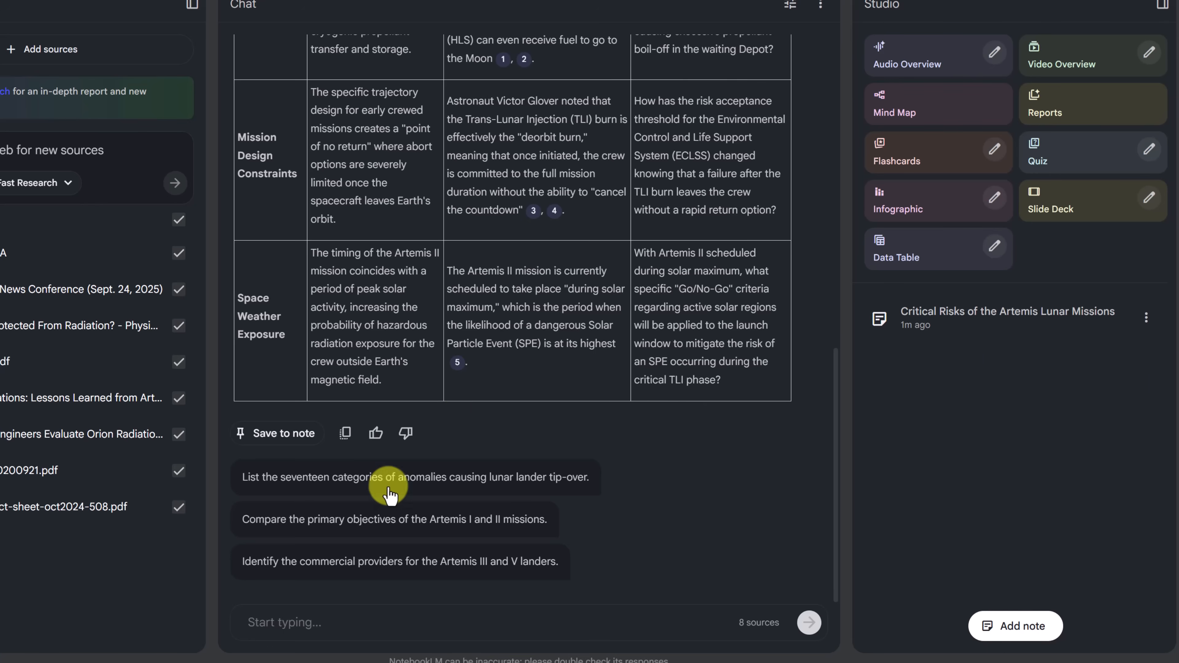
# Ask the chat to quiz you on the Artemis II flight profile, one question at a time, with source-based hints for wrong answers
pyautogui.click(363, 623)
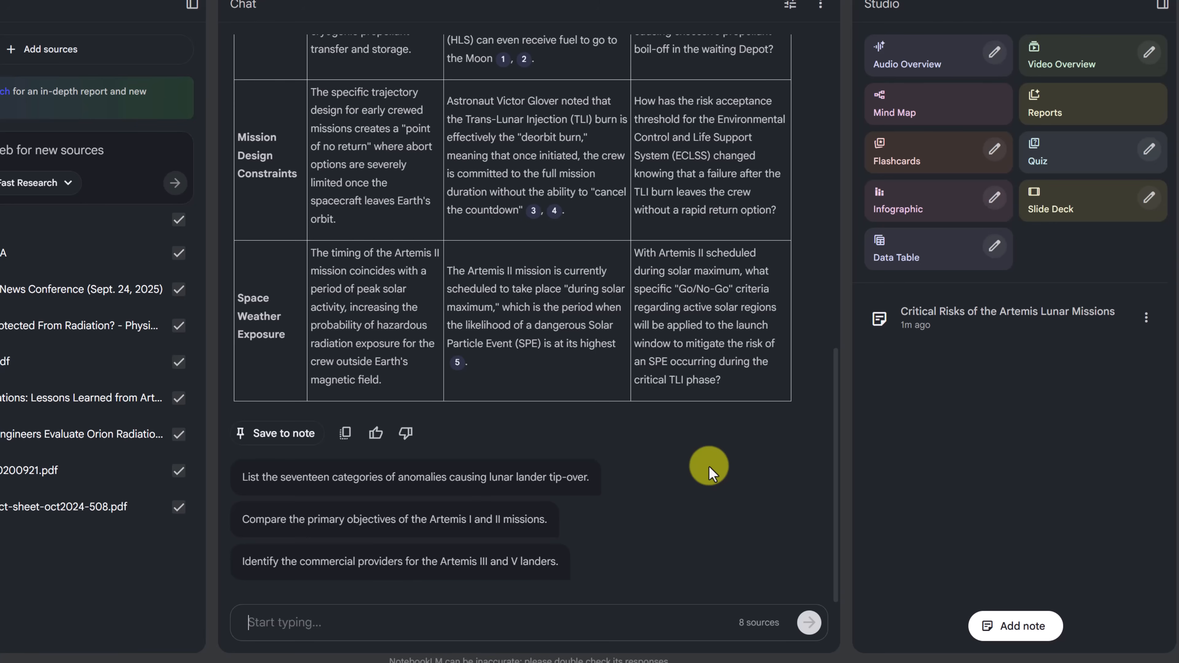
pyautogui.write(". Quiz me on the Artemis II flight profile. Ask one question at a time. Wait for my answer. If I'm wrong, give me a hint based on the source text.")
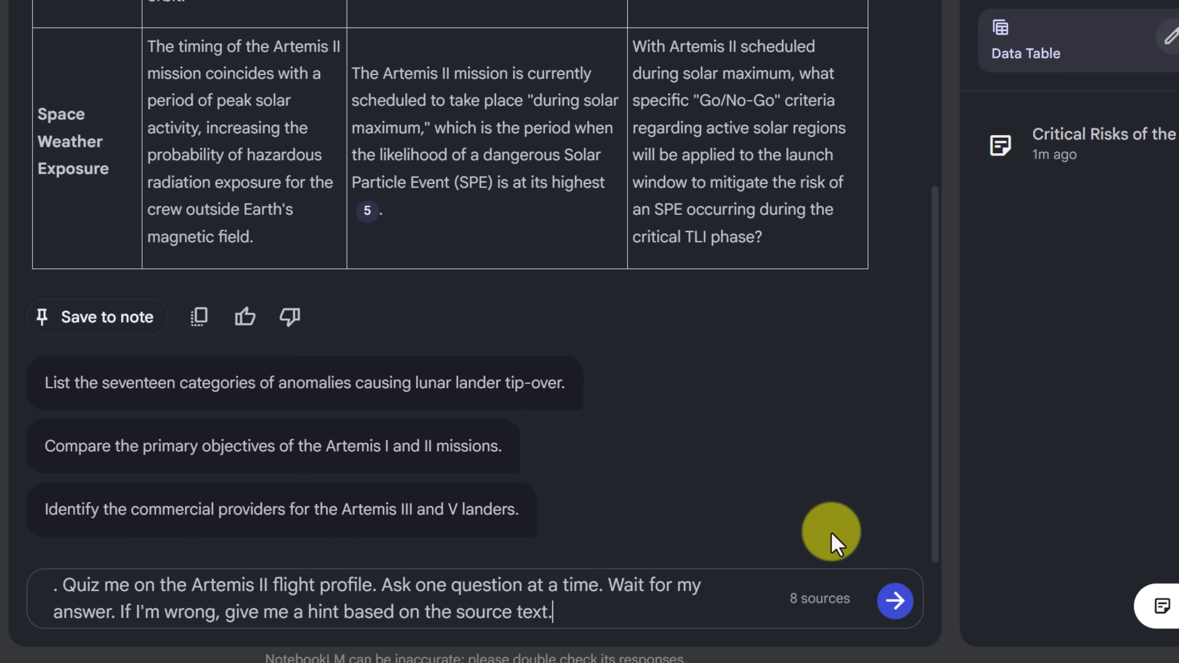
pyautogui.click(898, 612)
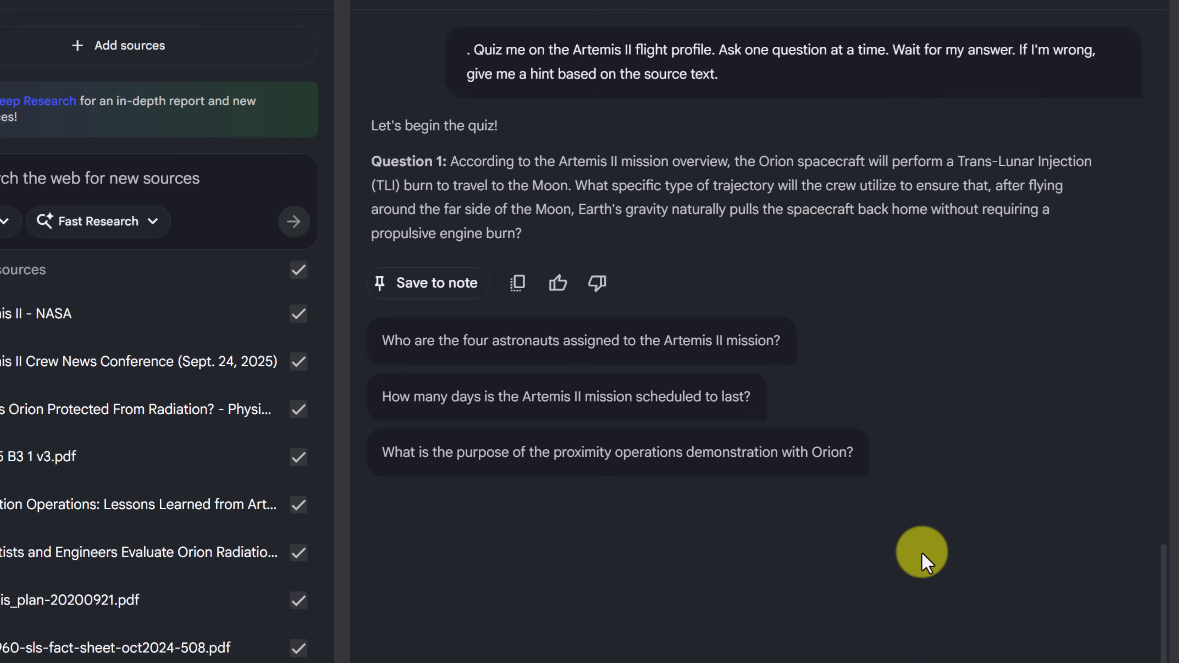
# Answer the first quiz question with "Near-Rectilinear Halo Orbit" and review the feedback and its citations
pyautogui.click(463, 621)
pyautogui.write('Near-Rectilinear Halo Orbit')
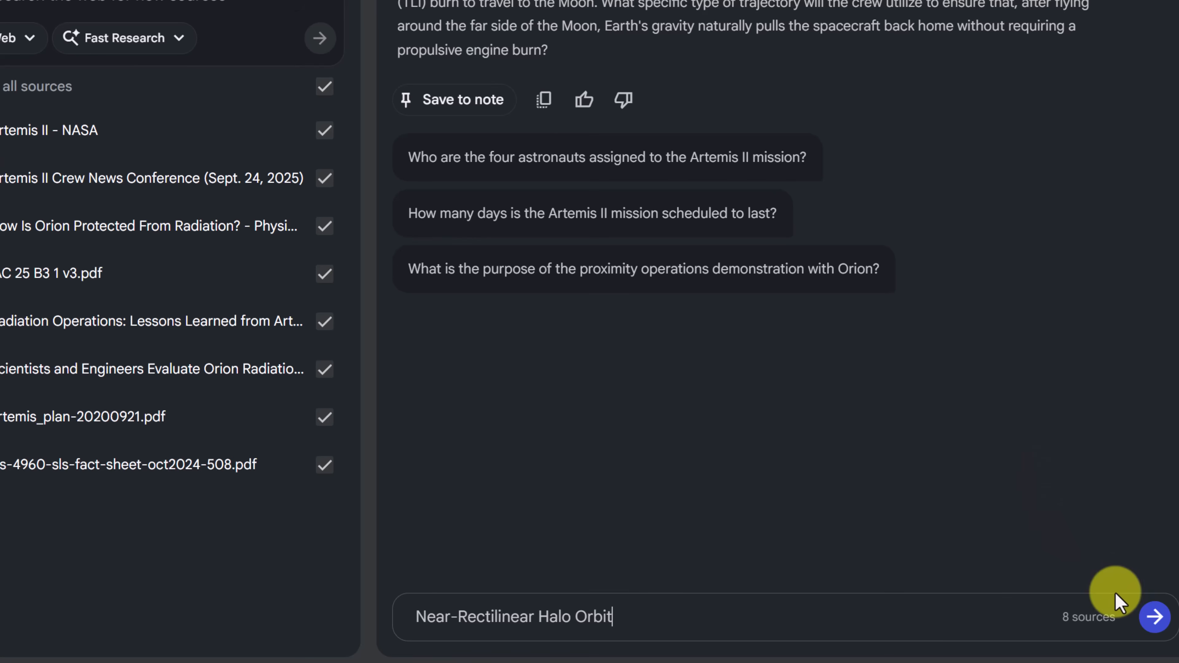
pyautogui.click(1154, 623)
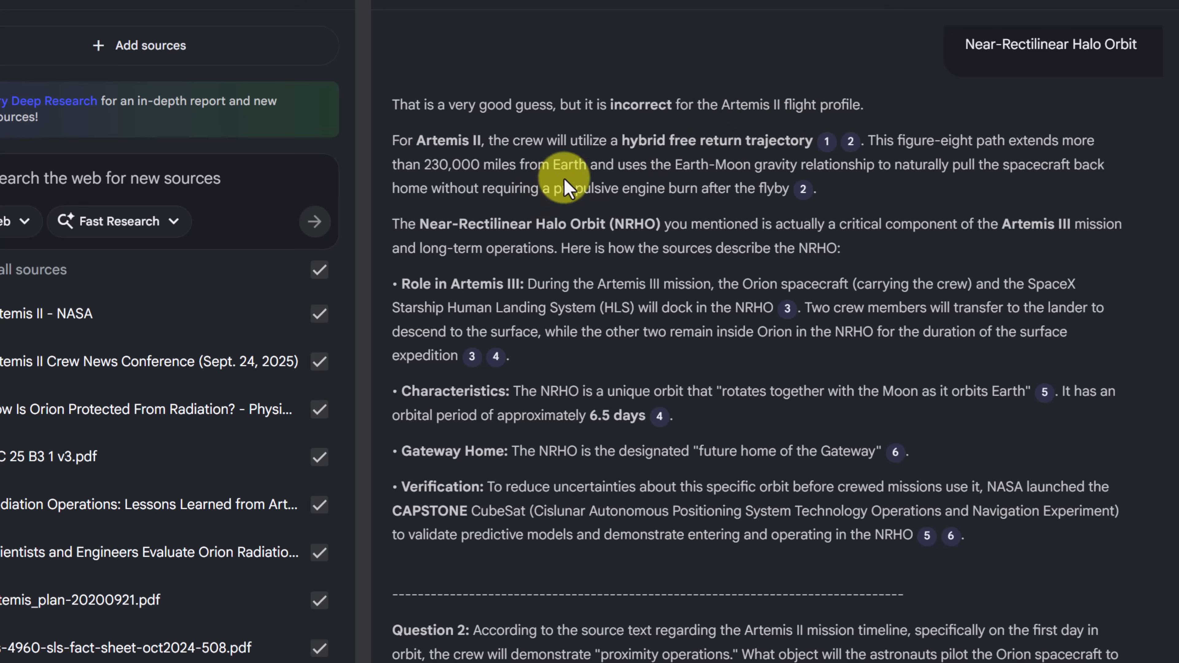
pyautogui.scroll(-3, 616, 153)
pyautogui.scroll(2, 603, 269)
pyautogui.scroll(1, 628, 276)
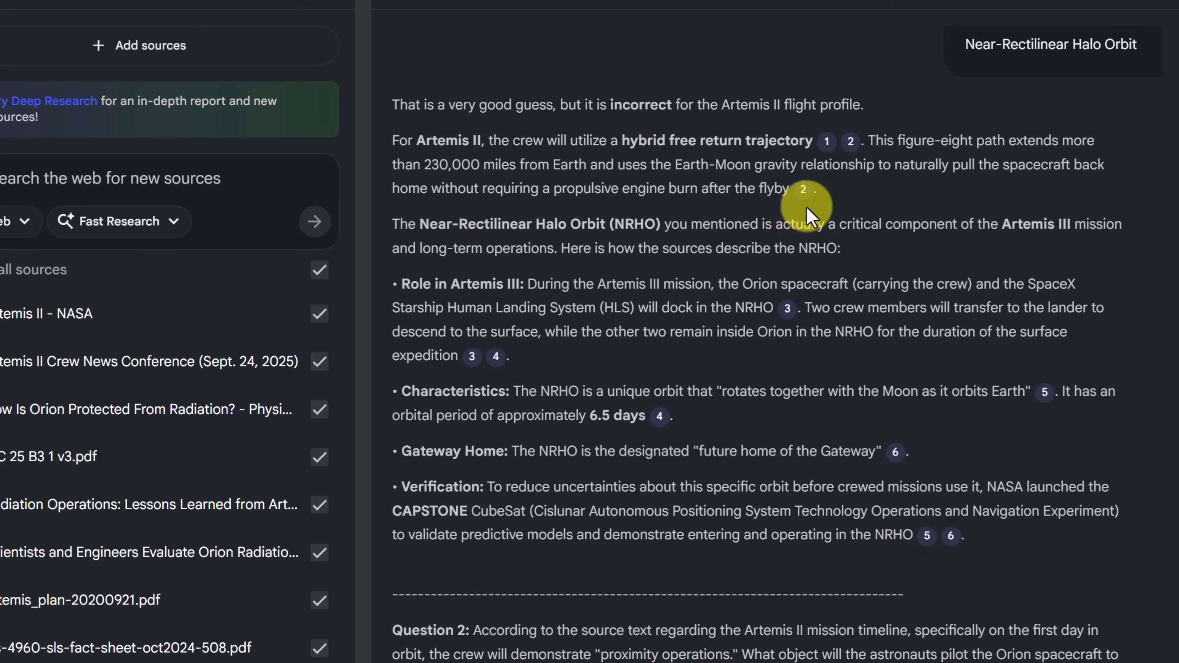
pyautogui.moveTo(830, 156)
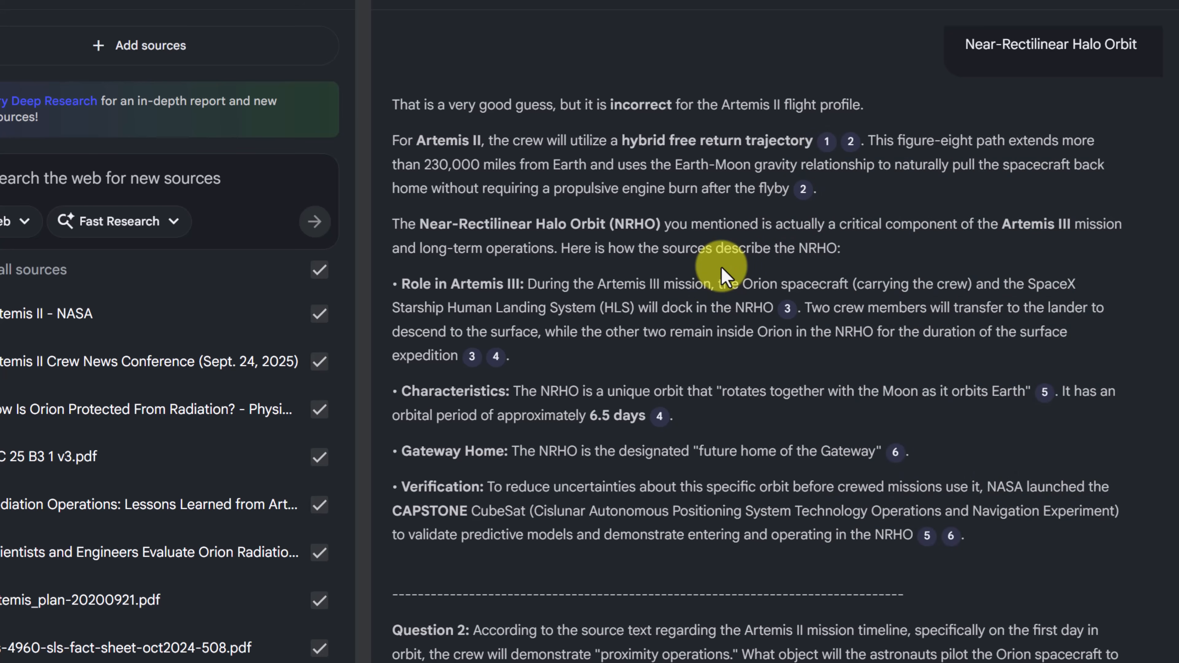
pyautogui.scroll(-2, 688, 330)
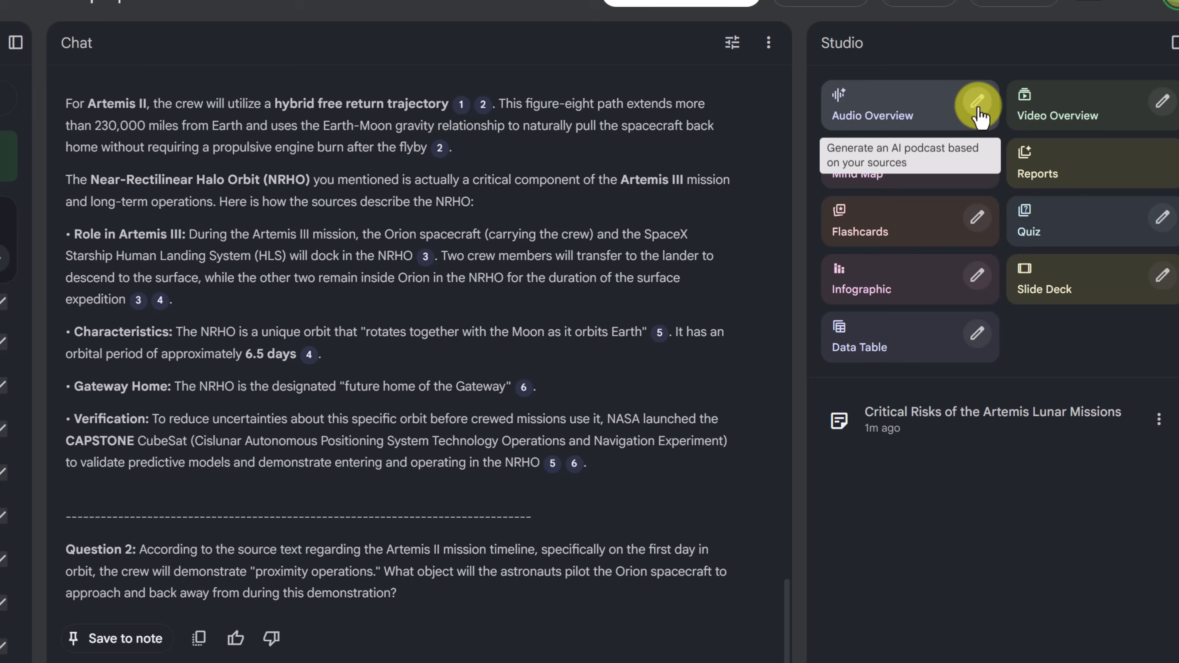
# Generate a short Deep Dive audio overview focused on crew selection, Reid Wiseman and Victor Glover, and their backgrounds, in an excited but professional tone
pyautogui.click(978, 105)
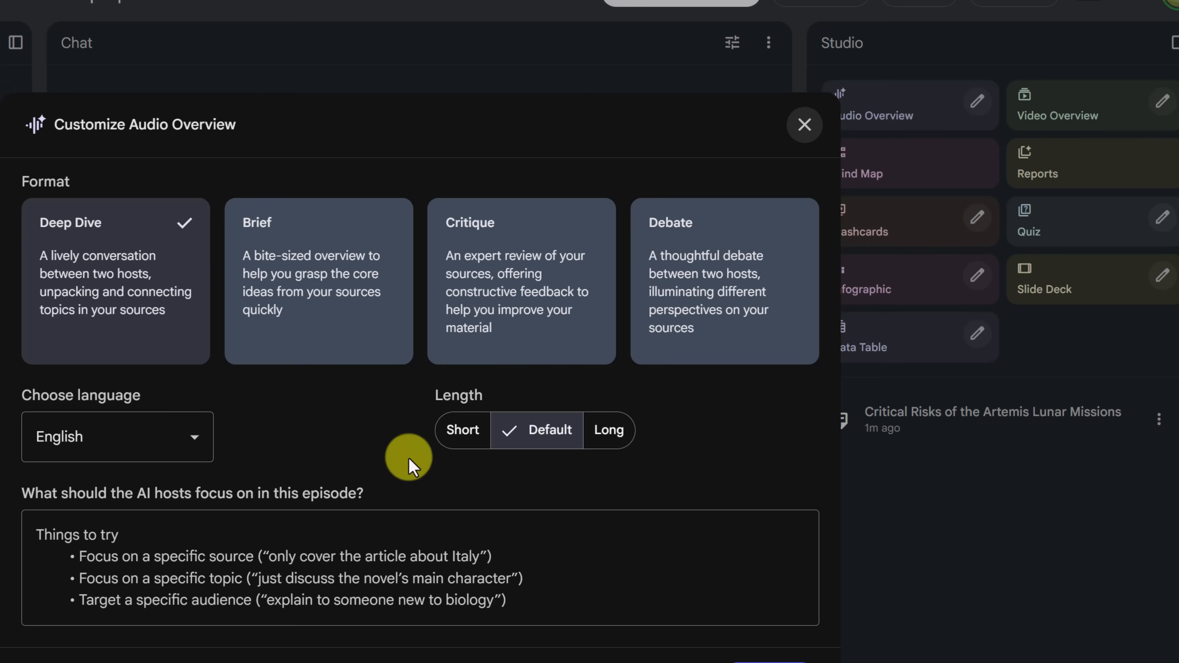
pyautogui.click(461, 432)
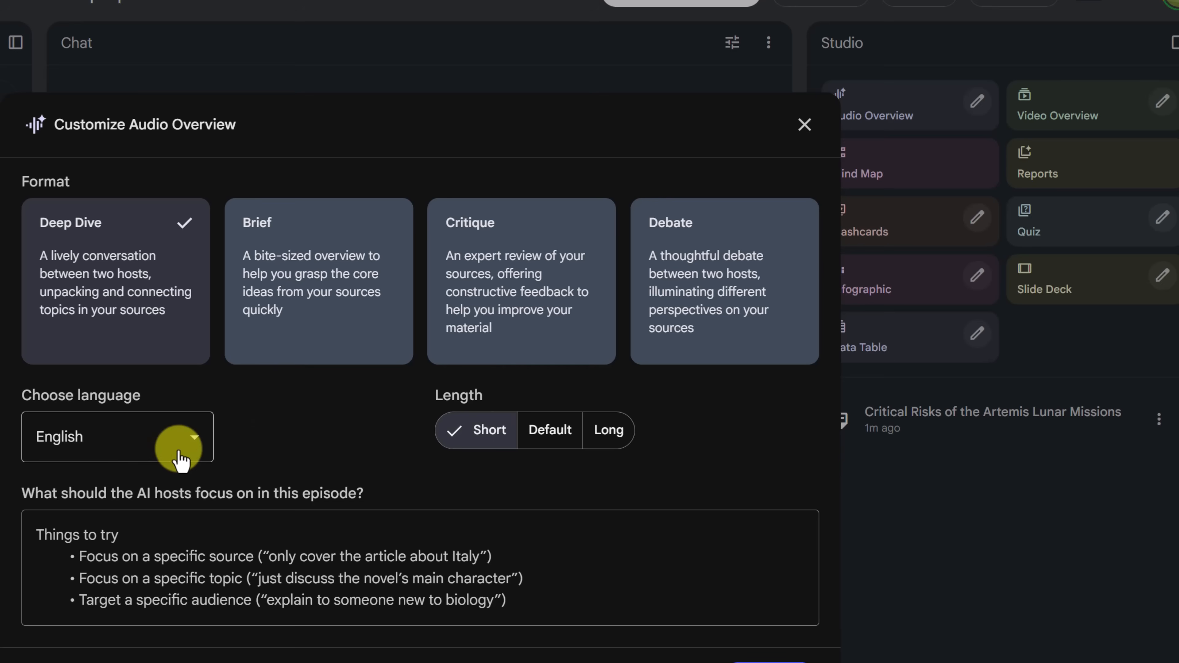
pyautogui.click(181, 460)
pyautogui.click(297, 447)
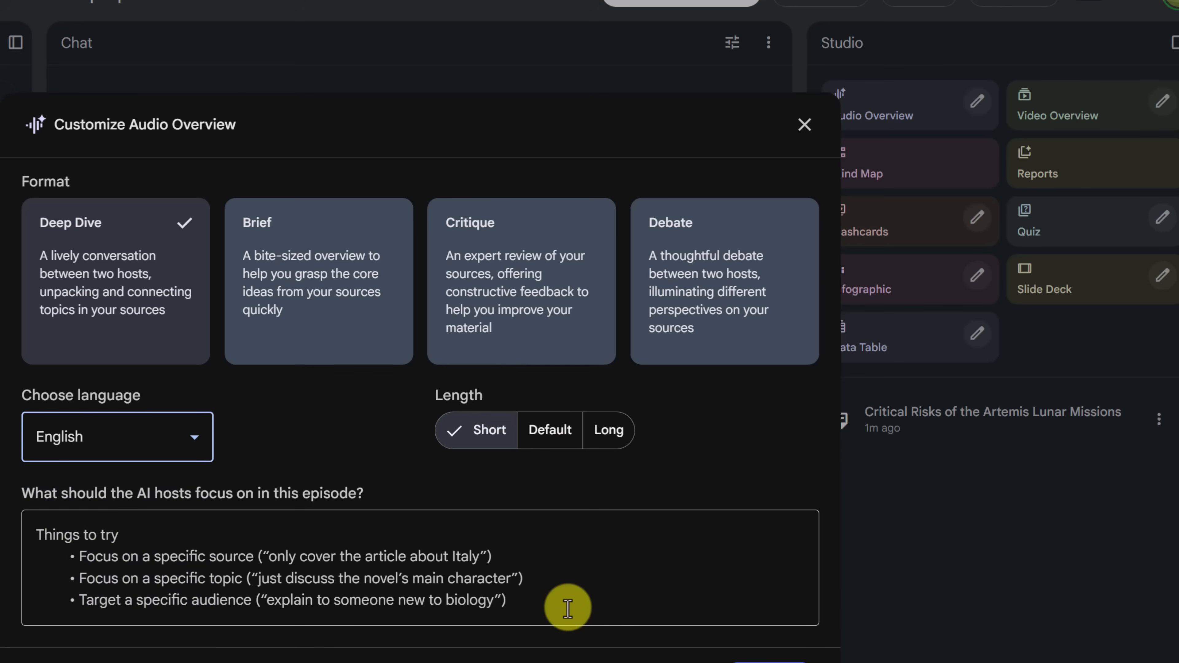
pyautogui.click(390, 606)
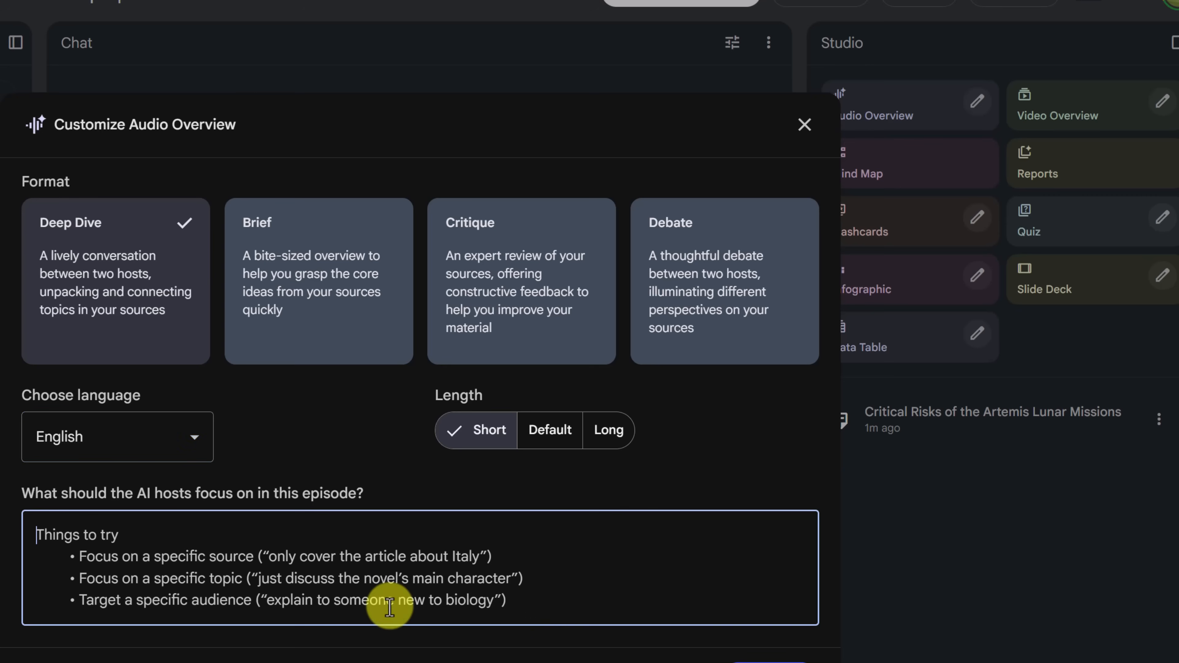
pyautogui.write('Focus heavily on the crew selection—Reid Wiseman and Victor Glover. Discuss their backgrounds. Keep the tone excited but professional.')
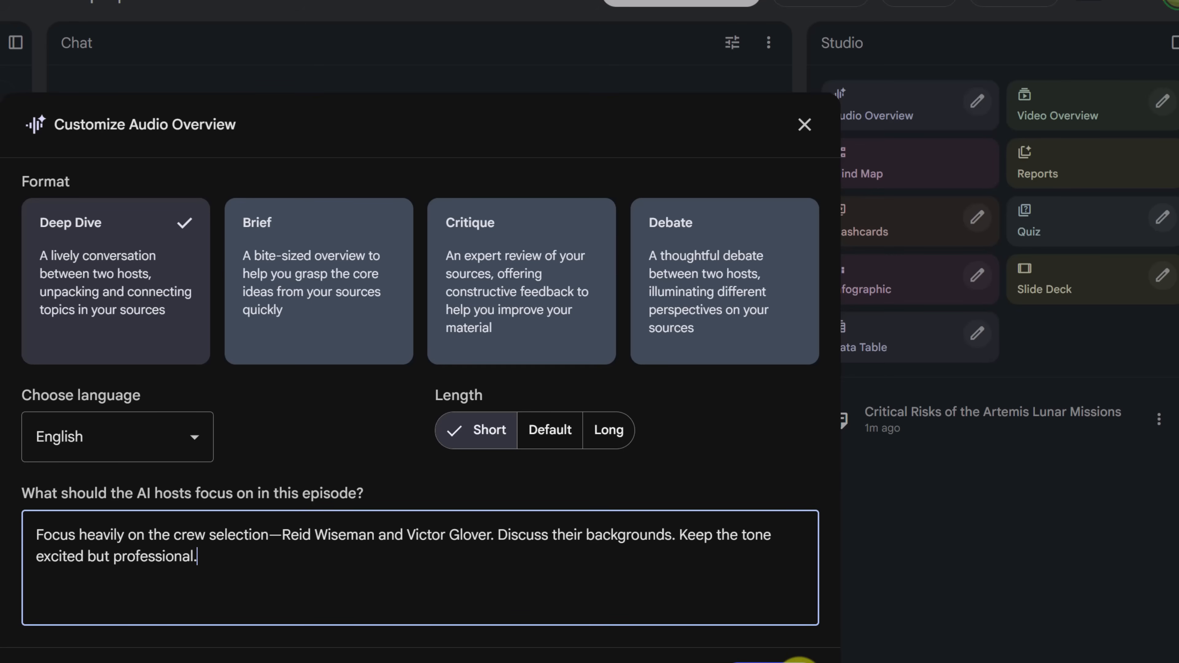
pyautogui.click(800, 662)
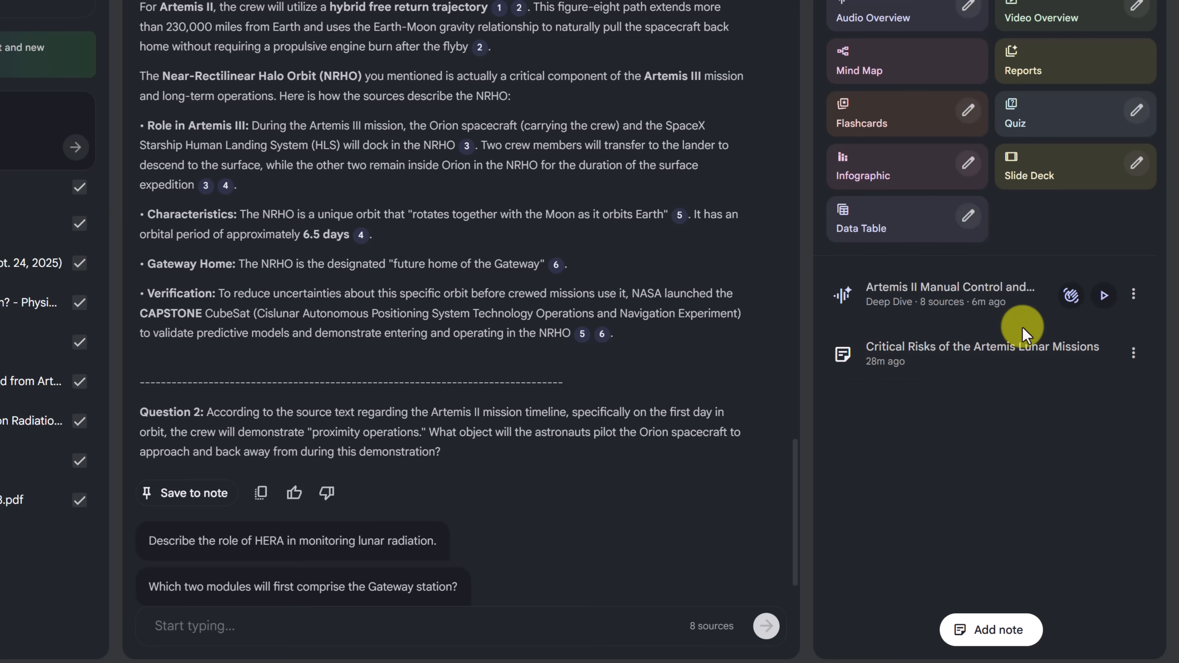
# Play part of the generated Artemis II audio overview, pause it, and check its playback speed, download and share options
pyautogui.click(982, 285)
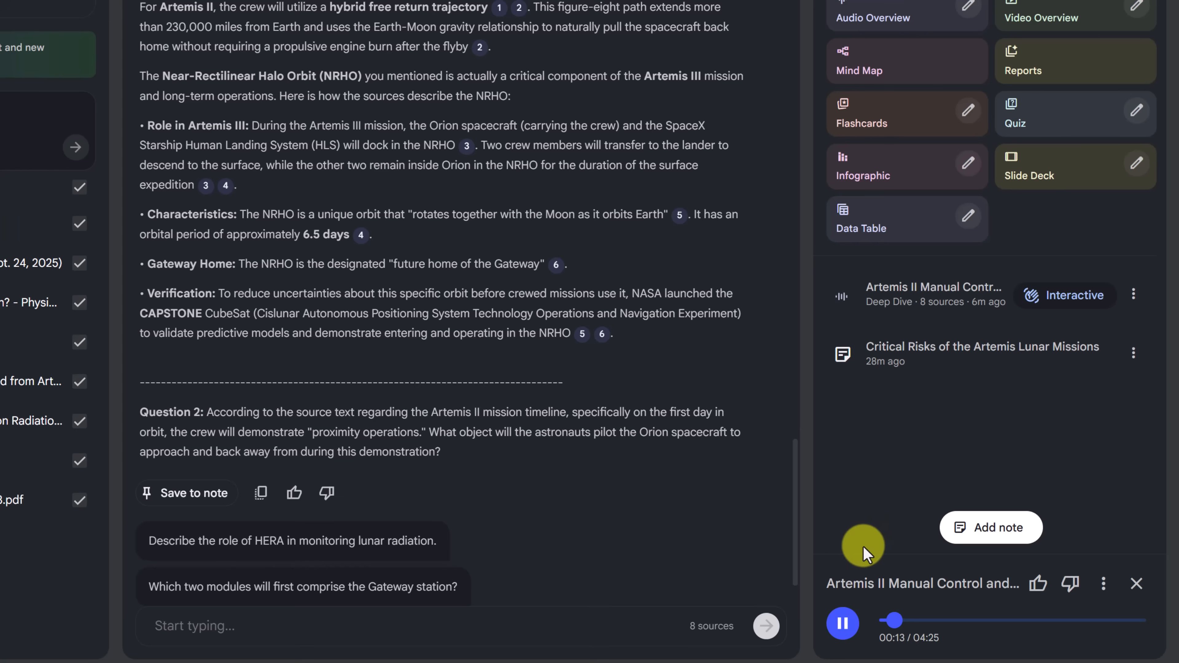
pyautogui.click(843, 641)
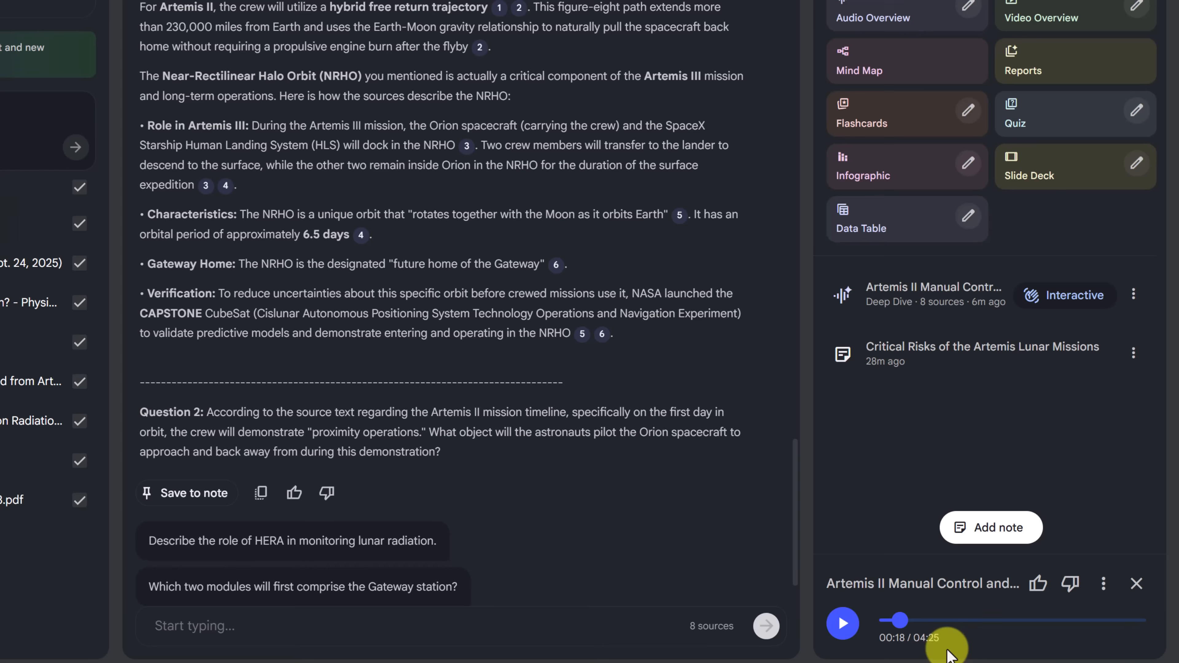
pyautogui.click(1105, 586)
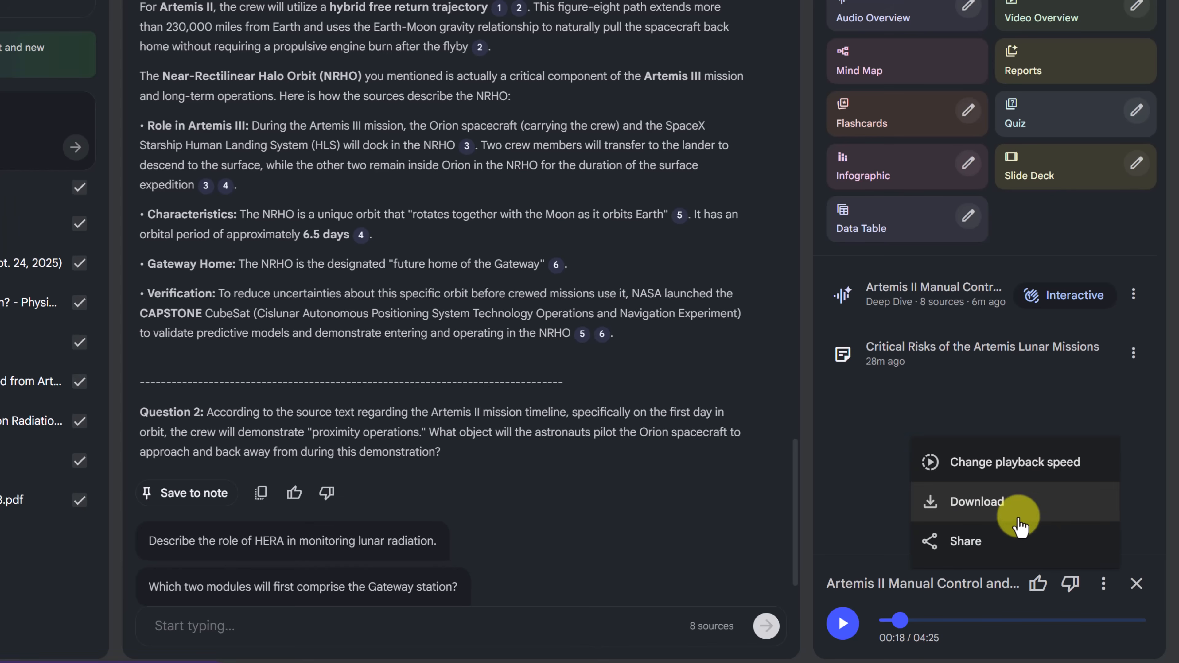
pyautogui.moveTo(1008, 466)
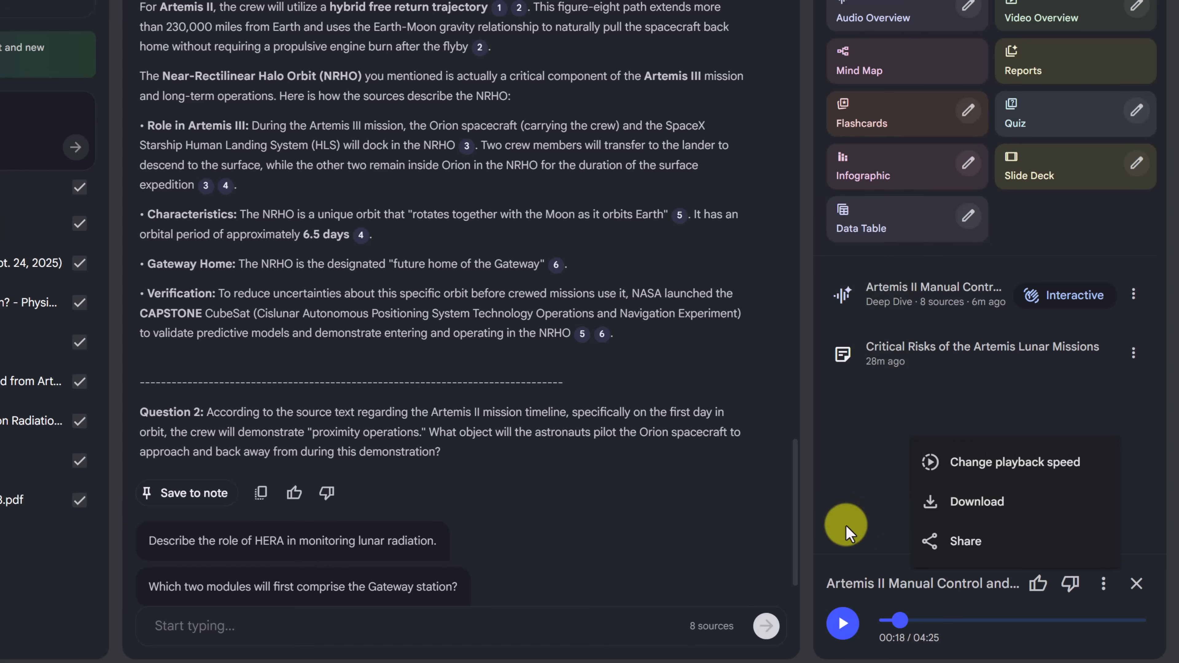
pyautogui.click(864, 515)
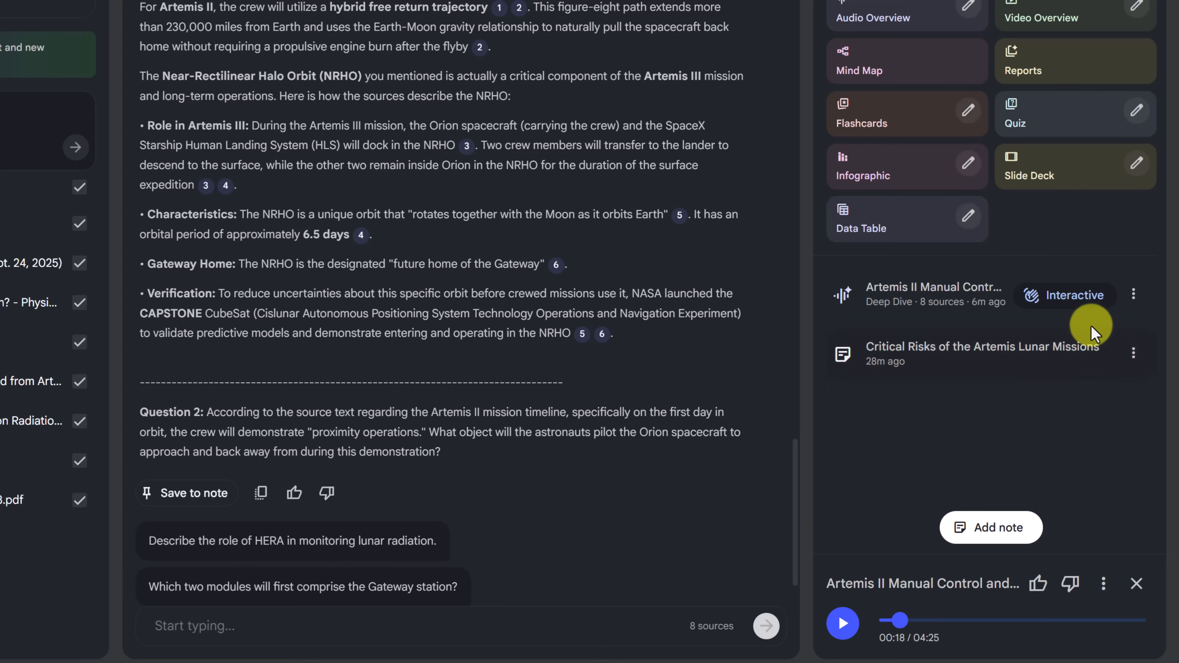
# Open the audio overview in interactive mode, start playback, join the hosts' conversation, and pause the audio
pyautogui.click(1087, 297)
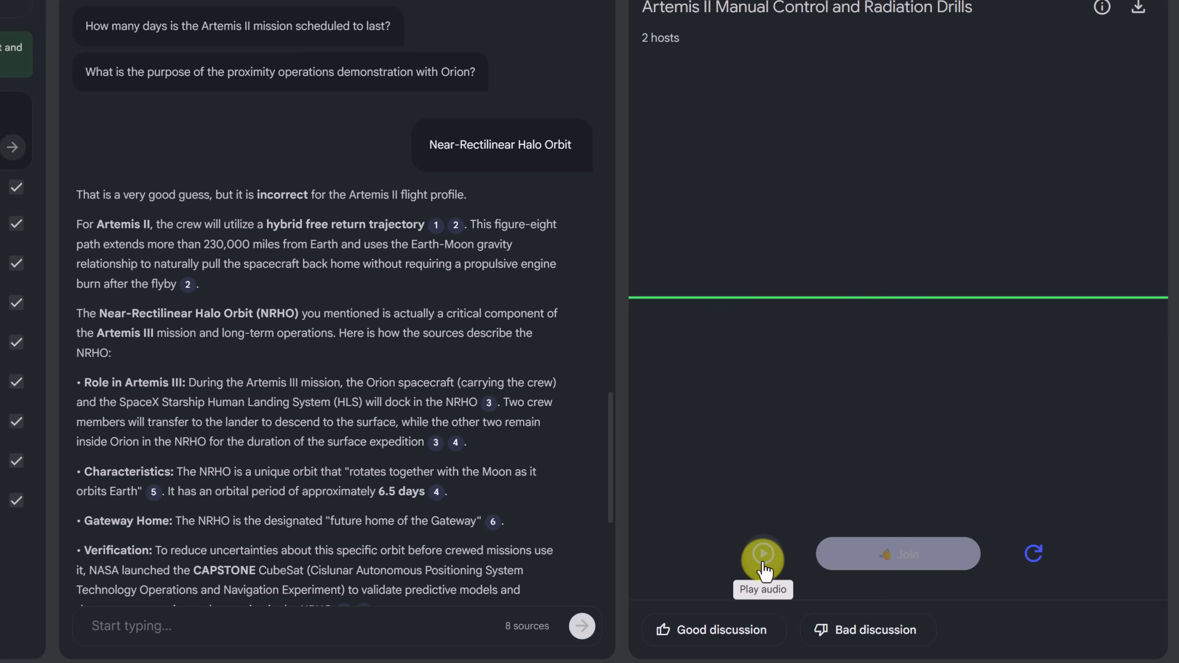
pyautogui.click(763, 562)
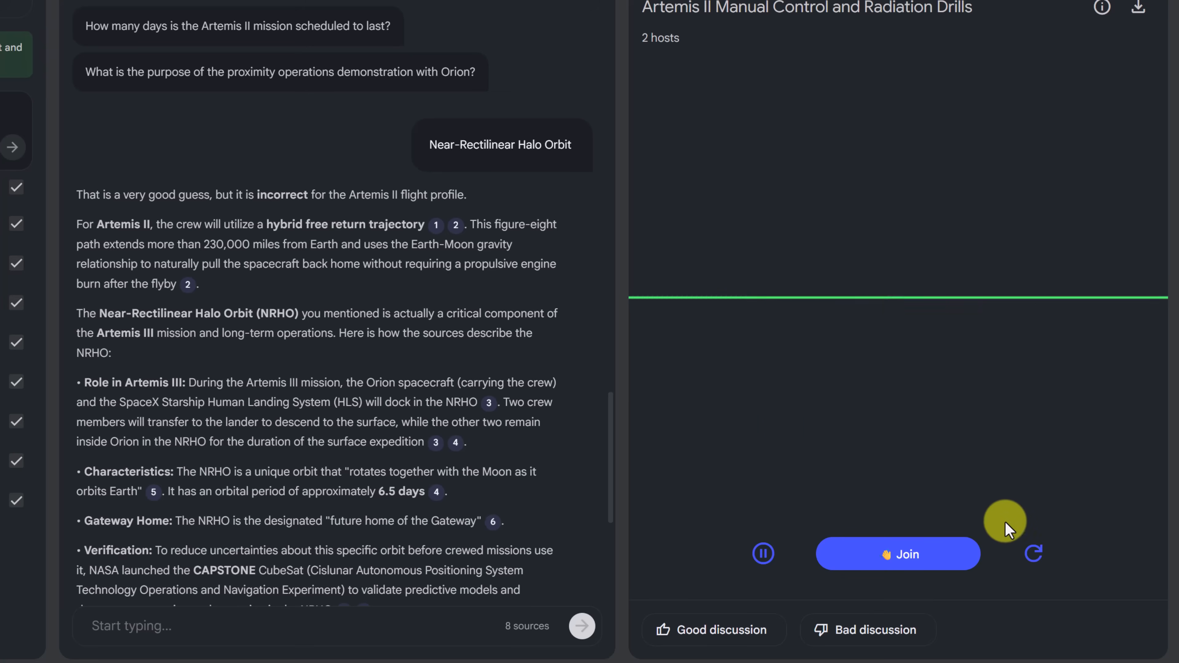
pyautogui.click(903, 556)
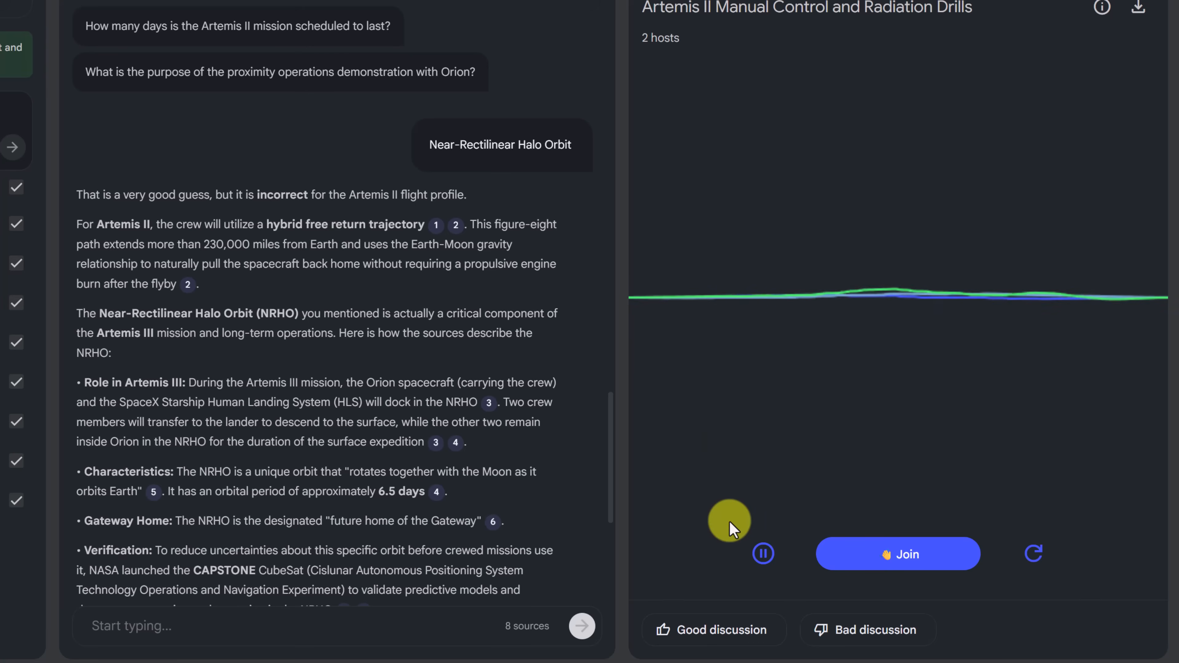
pyautogui.click(773, 563)
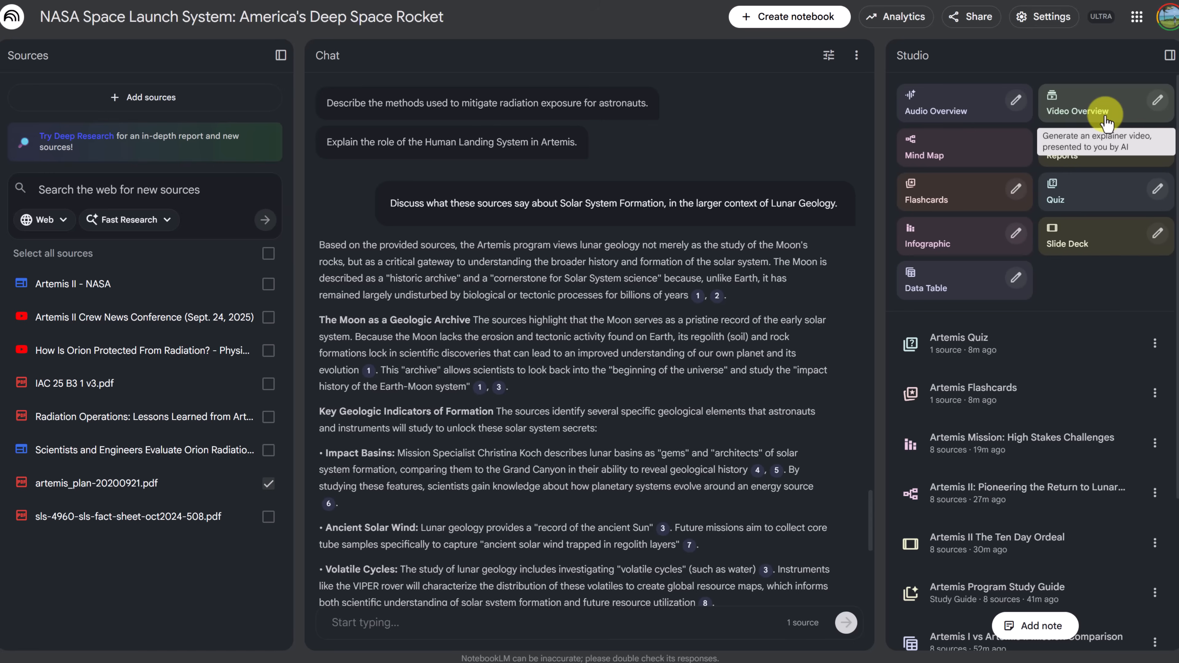
# Generate a Kawaii-style video overview of the 'Hybrid Free Return Trajectory', demonstrating the two-orbit checkout and highlighting the 'Point of No Return' at the TLI burn
pyautogui.click(1160, 105)
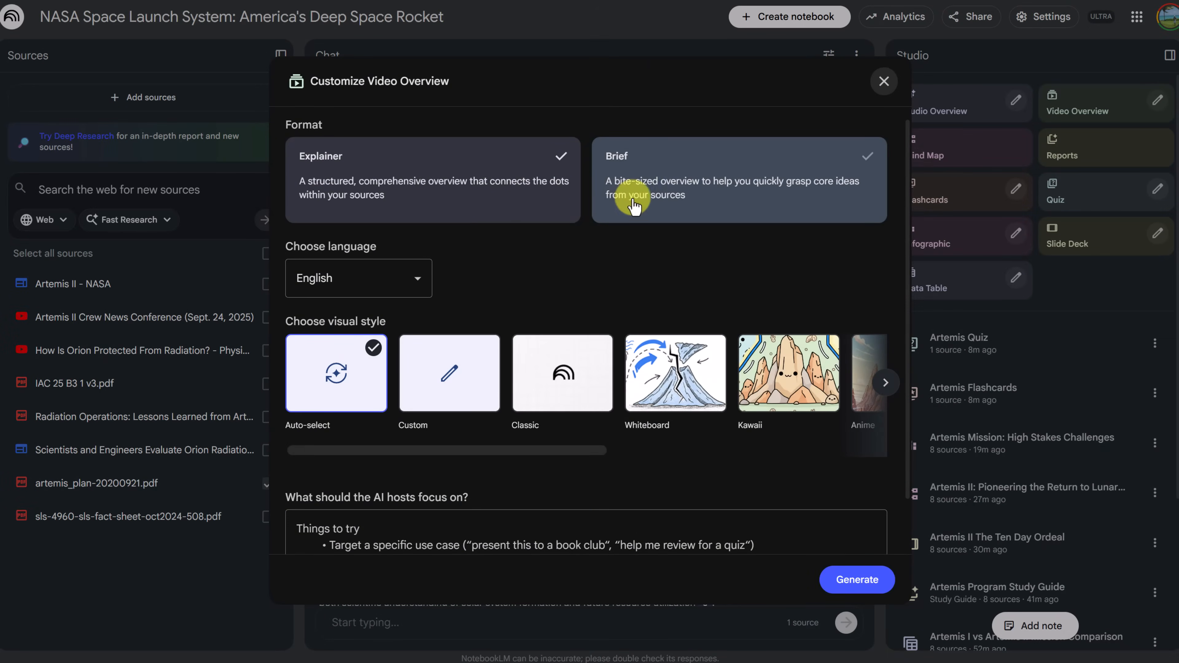
pyautogui.scroll(-2, 495, 263)
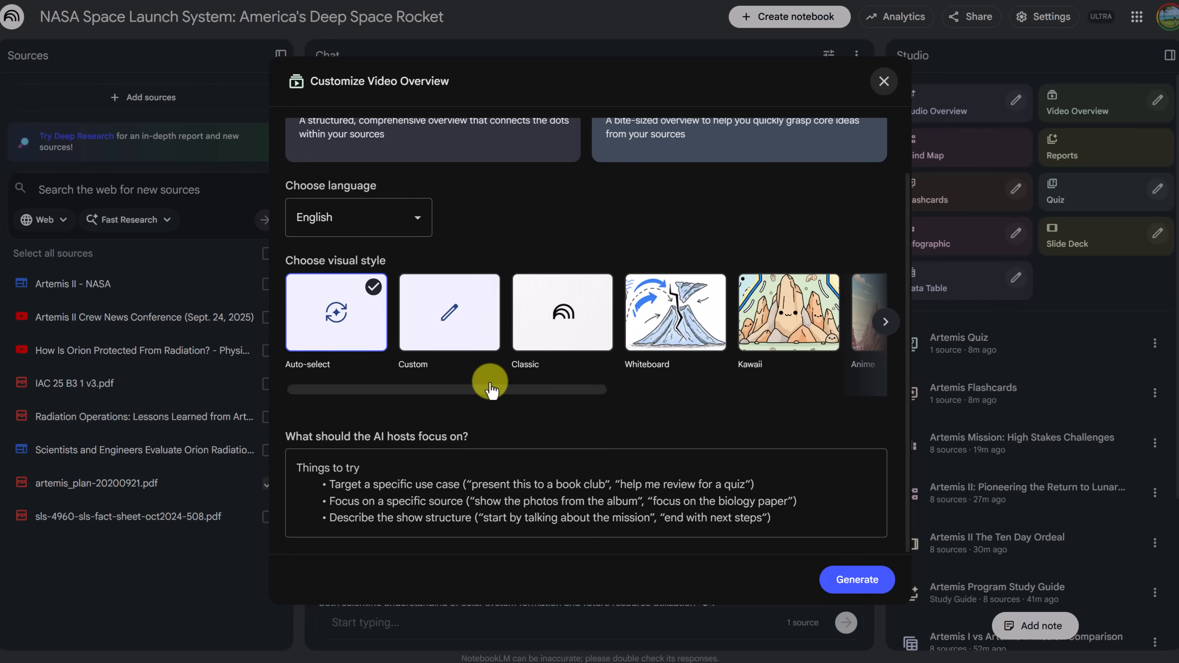
pyautogui.moveTo(523, 394); pyautogui.dragTo(627, 393)
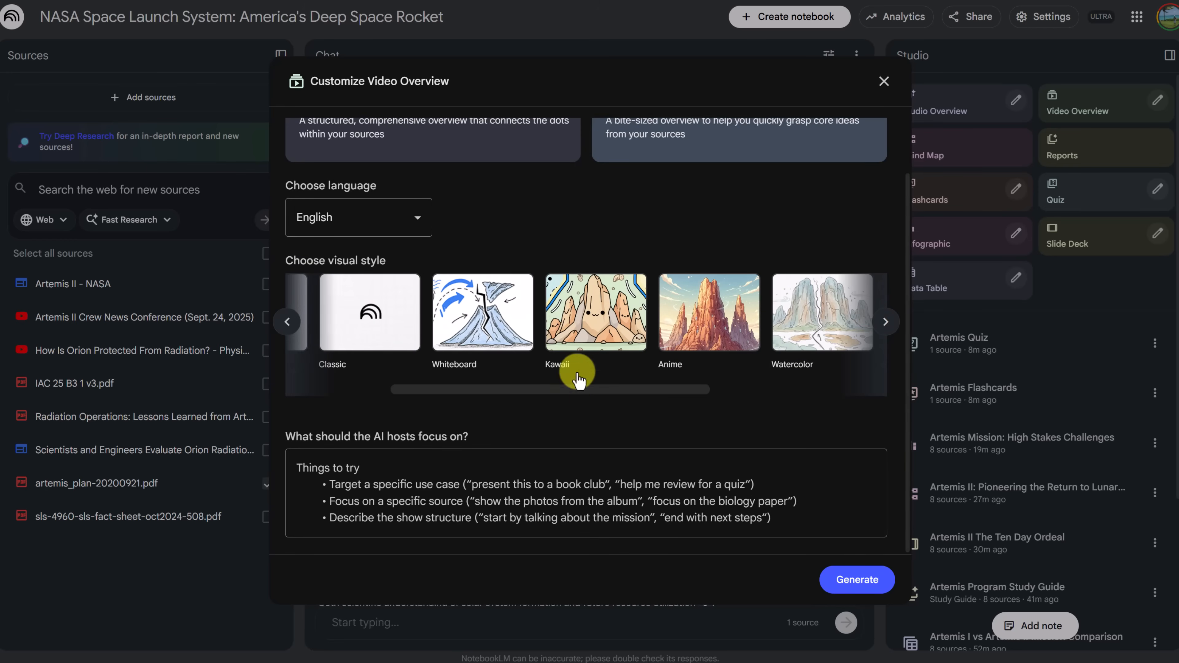
pyautogui.click(606, 325)
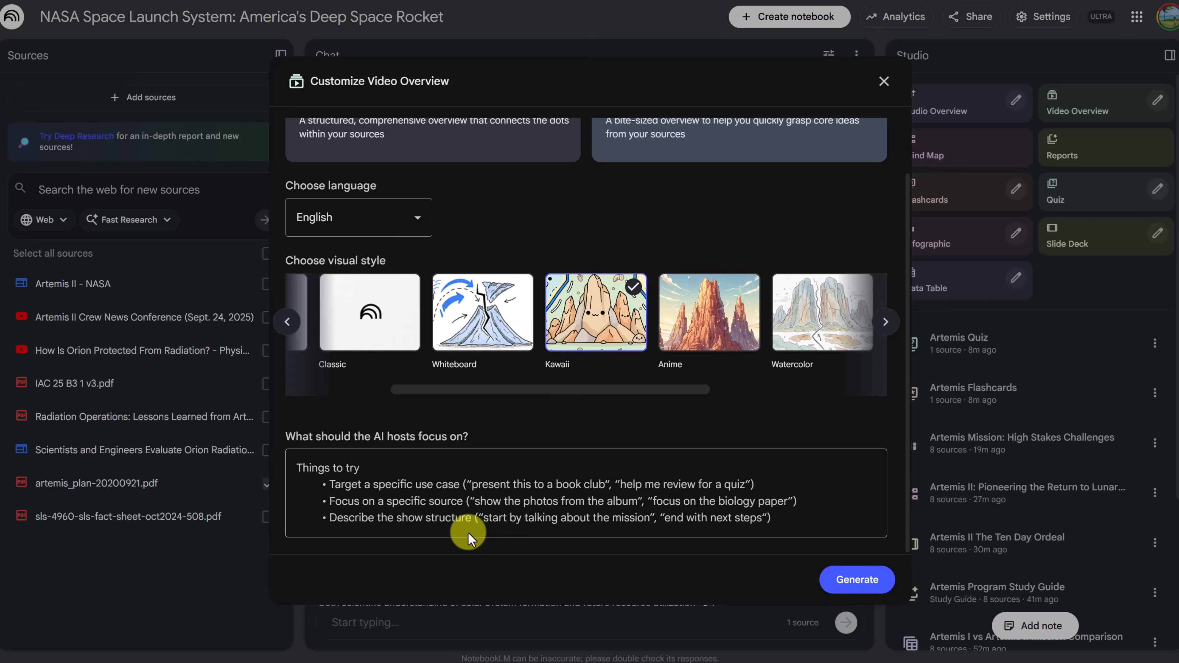
pyautogui.click(384, 481)
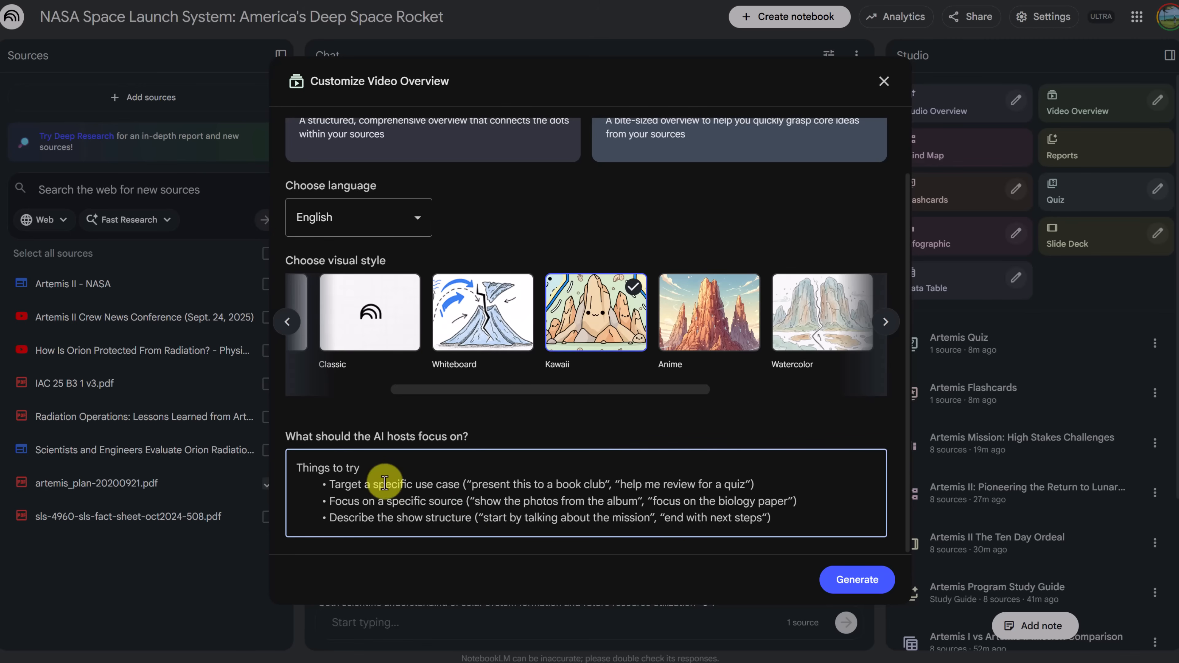
pyautogui.write("Create a visual explainer of the 'Hybrid Free Return Trajectory'. Visually demonstrate how the two-orbit checkout works around Earth, and clearly highlight the 'Point of No Return' at the TLI burn.")
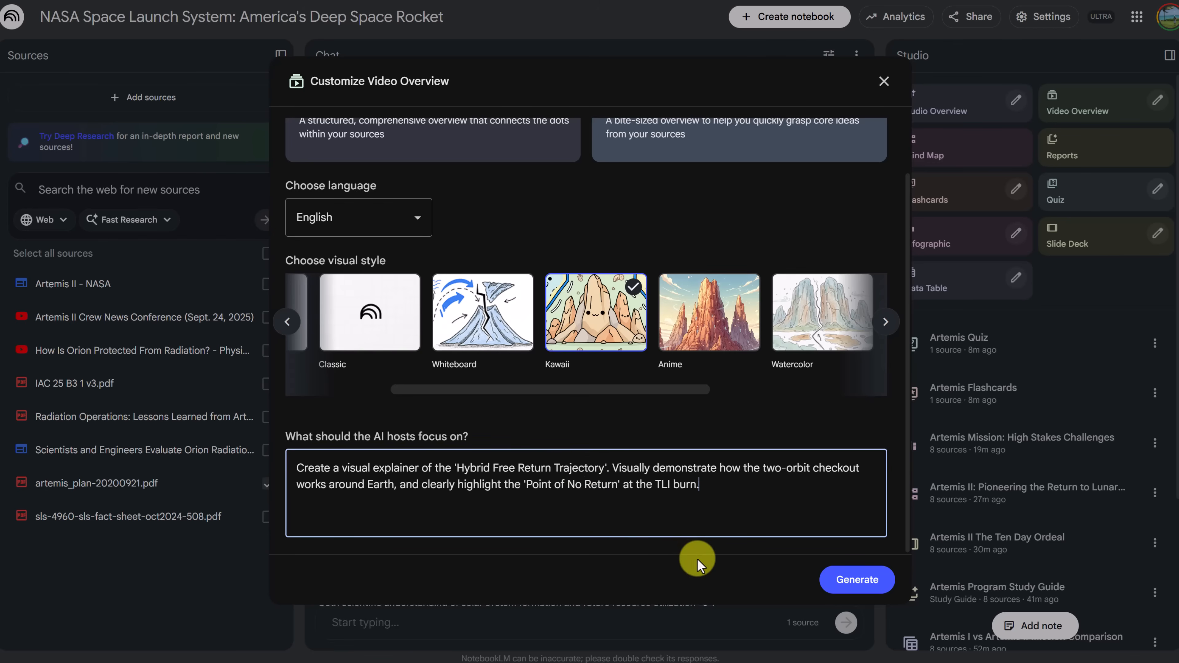
pyautogui.click(854, 586)
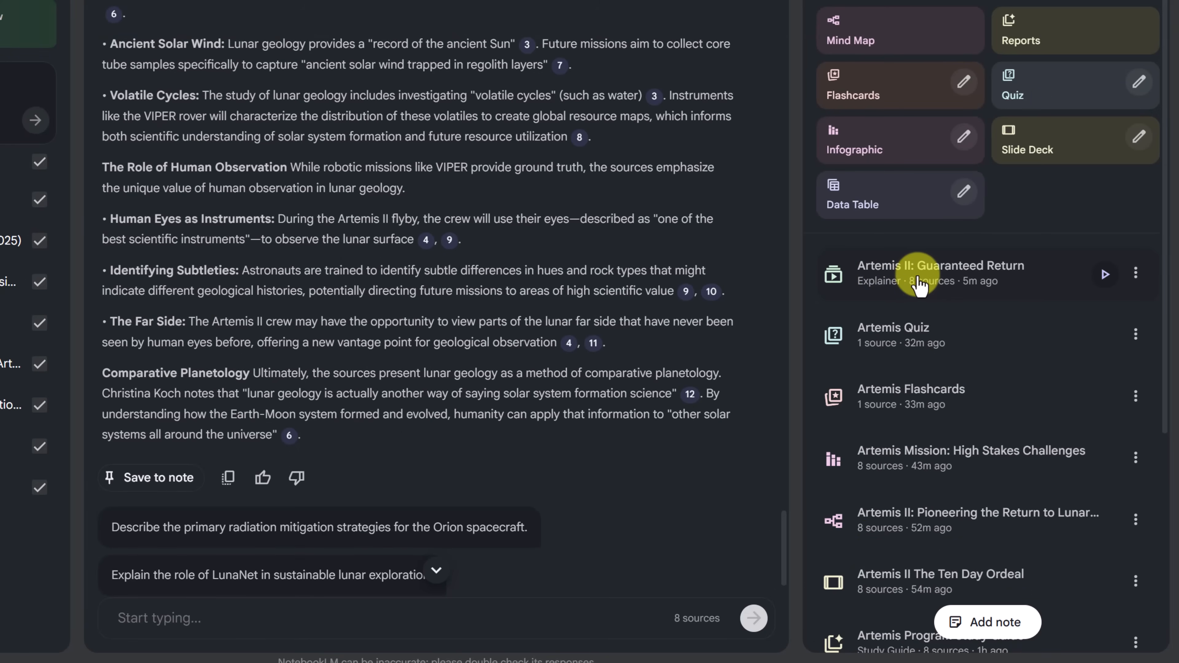
# Preview the 'Artemis II: Guaranteed Return' video overview at 1.5 playback speed, skipping ahead to about its midpoint before pausing it
pyautogui.click(1105, 275)
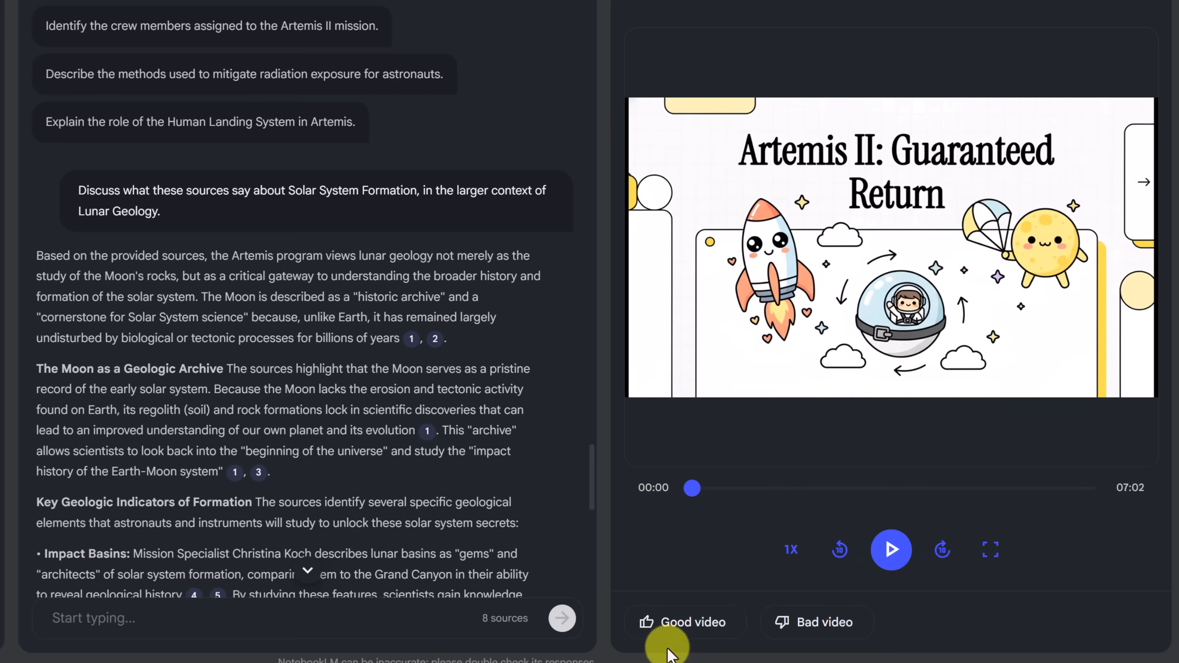
pyautogui.click(877, 561)
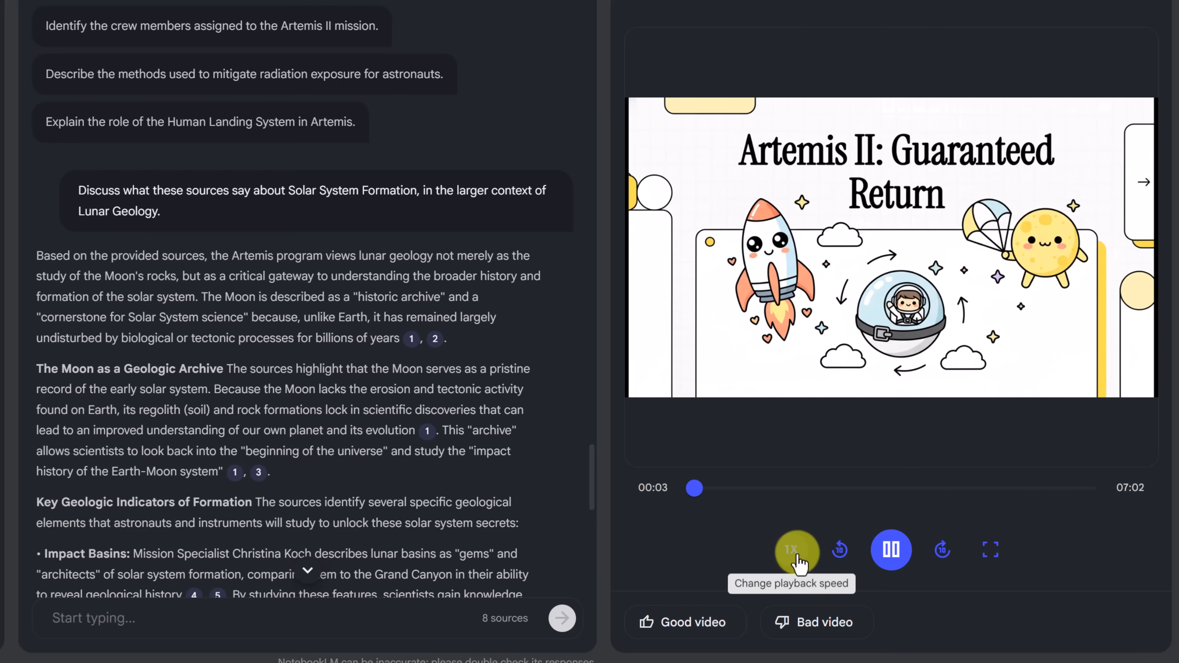
pyautogui.click(799, 557)
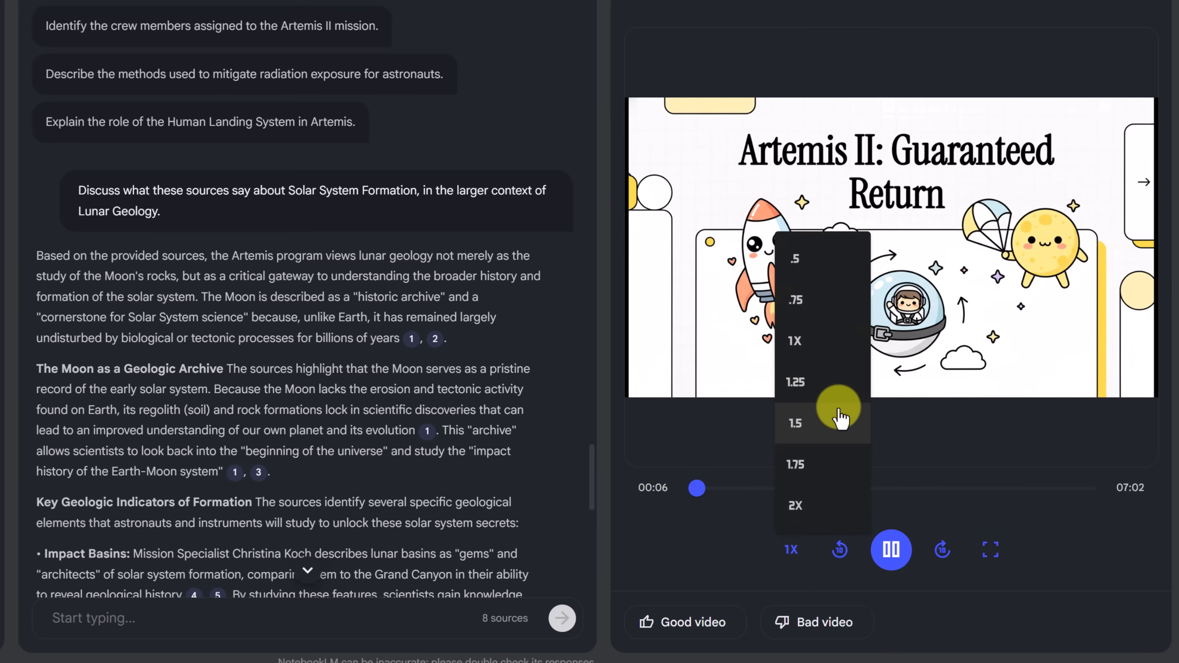
pyautogui.click(838, 416)
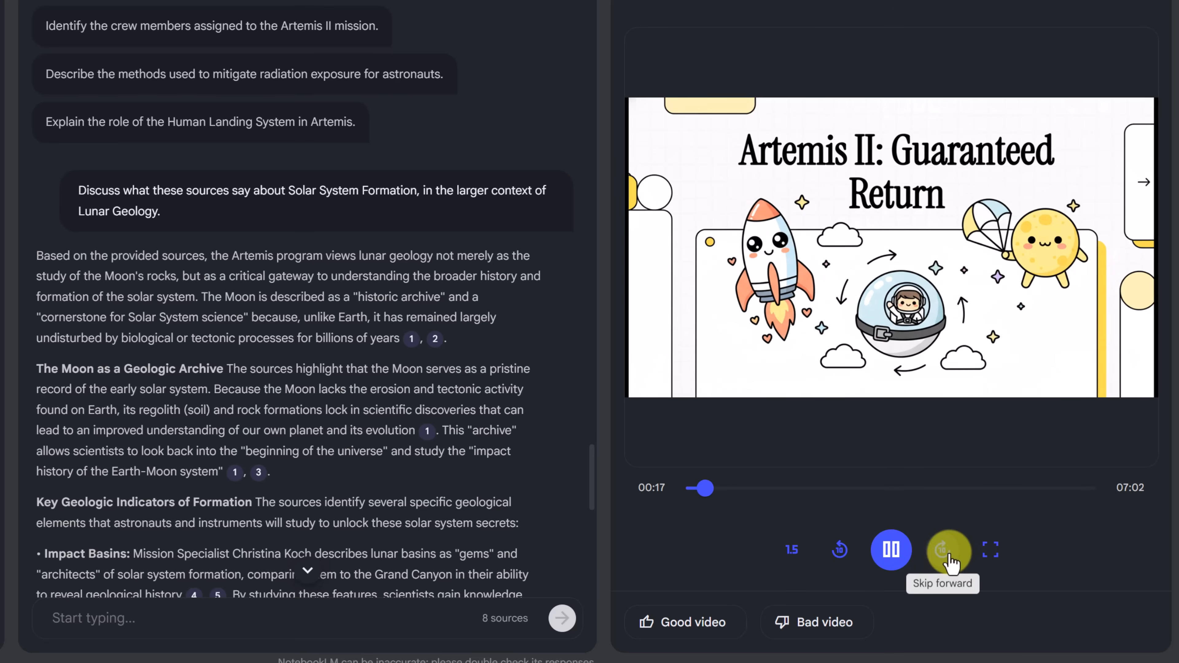
pyautogui.click(956, 564)
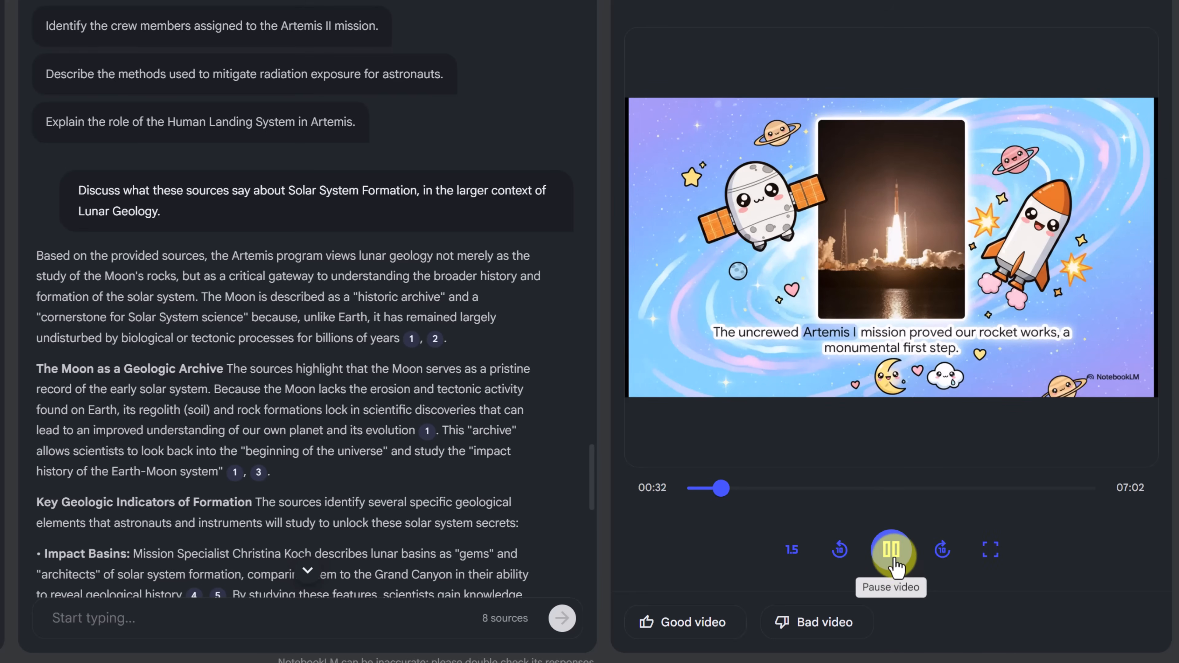
pyautogui.click(892, 558)
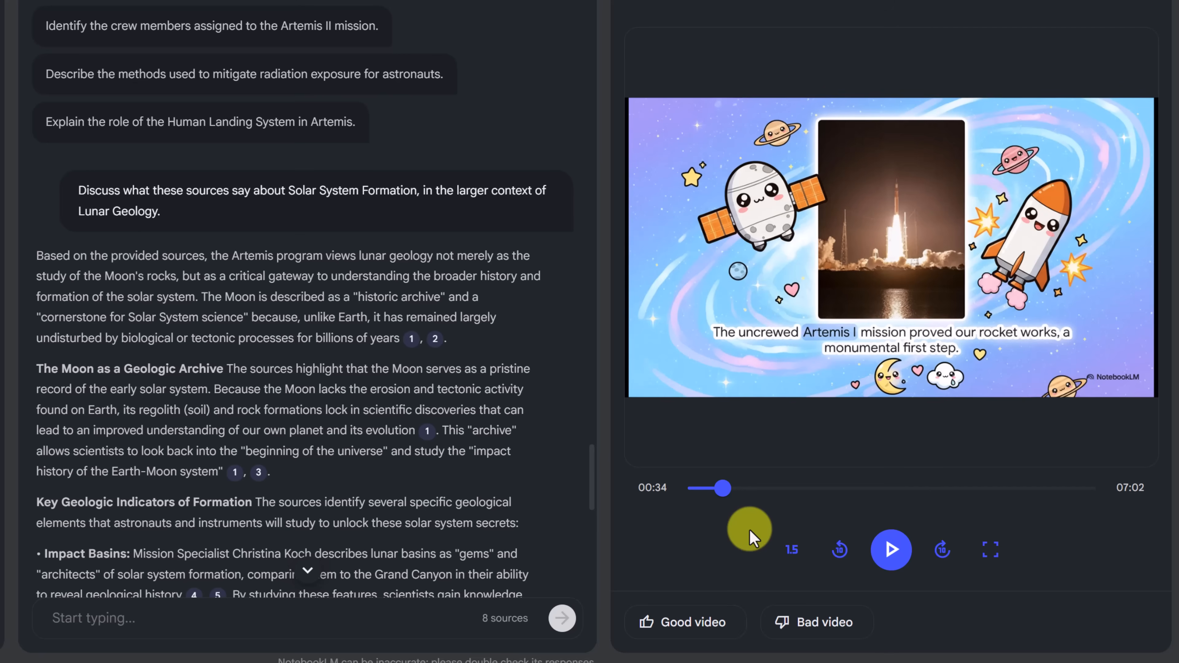
pyautogui.click(876, 487)
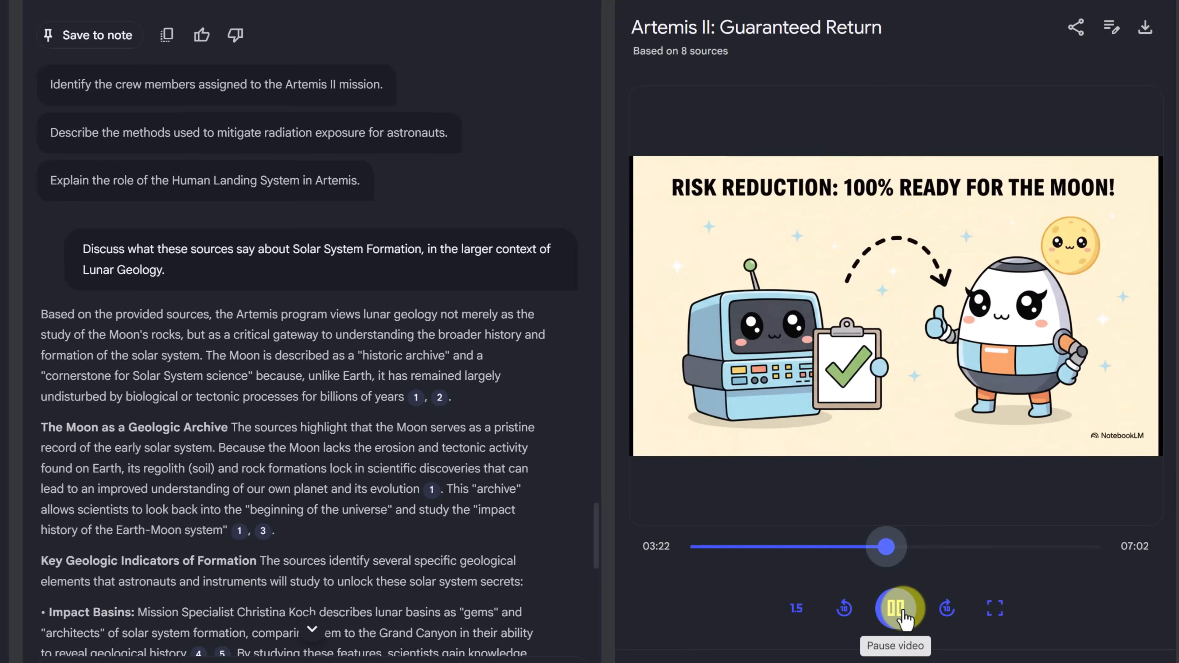
pyautogui.click(898, 609)
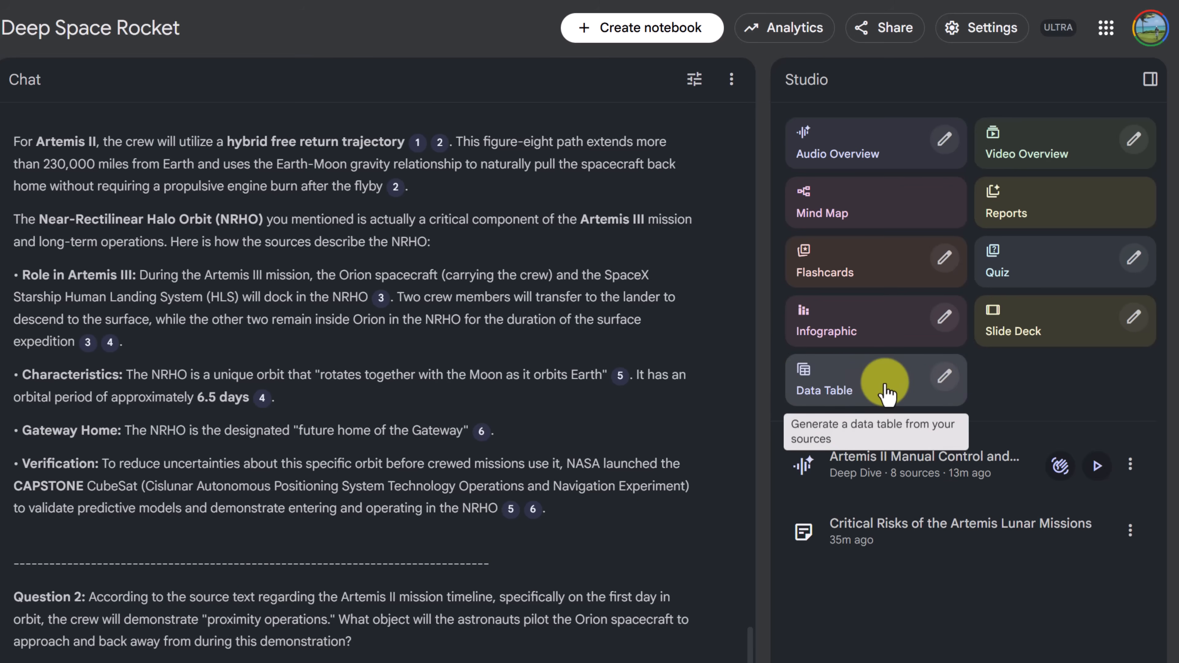
# Generate a data table of key Artemis II mission parameters with columns Parameter Name, Value, Source Document, and Date of Information
pyautogui.click(944, 377)
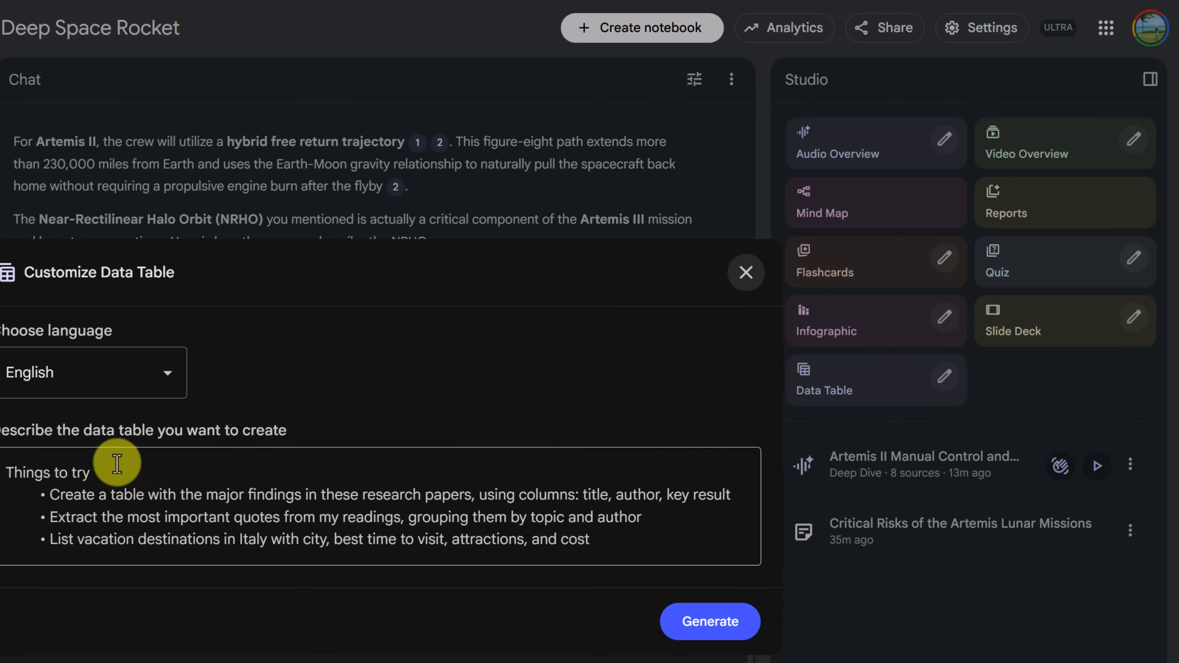
pyautogui.click(211, 490)
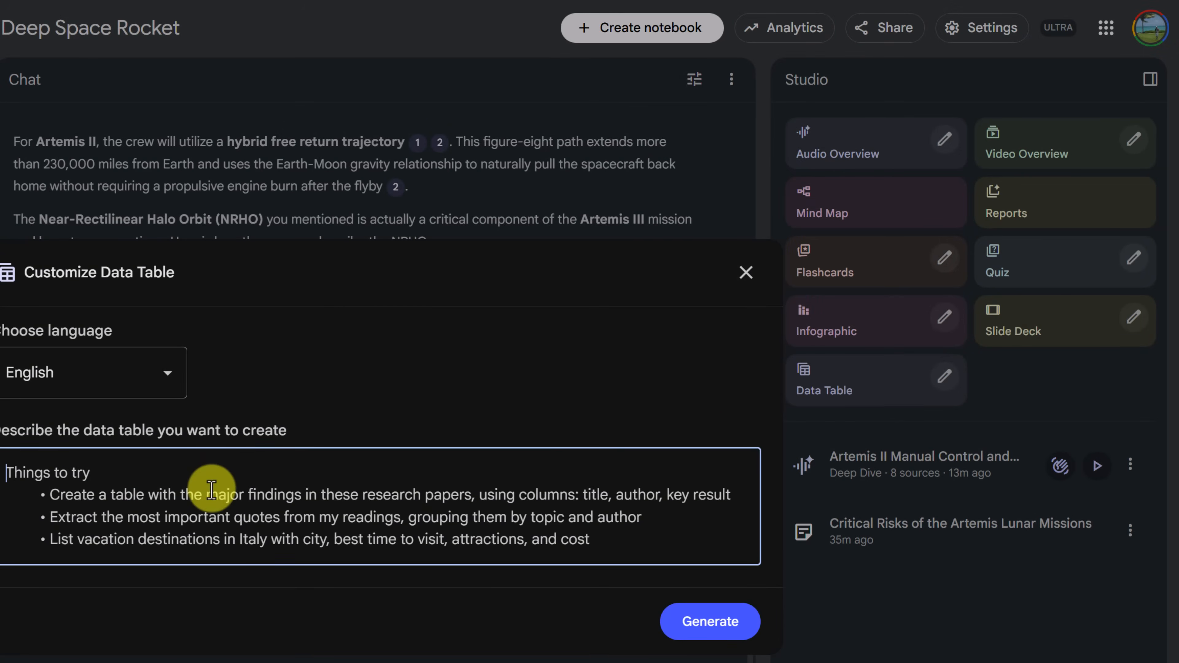
pyautogui.write('Create a Data Table listing the key mission parameters for Artemis II. Columns should include: Parameter Name, Value, Source Document, and Date of Information.')
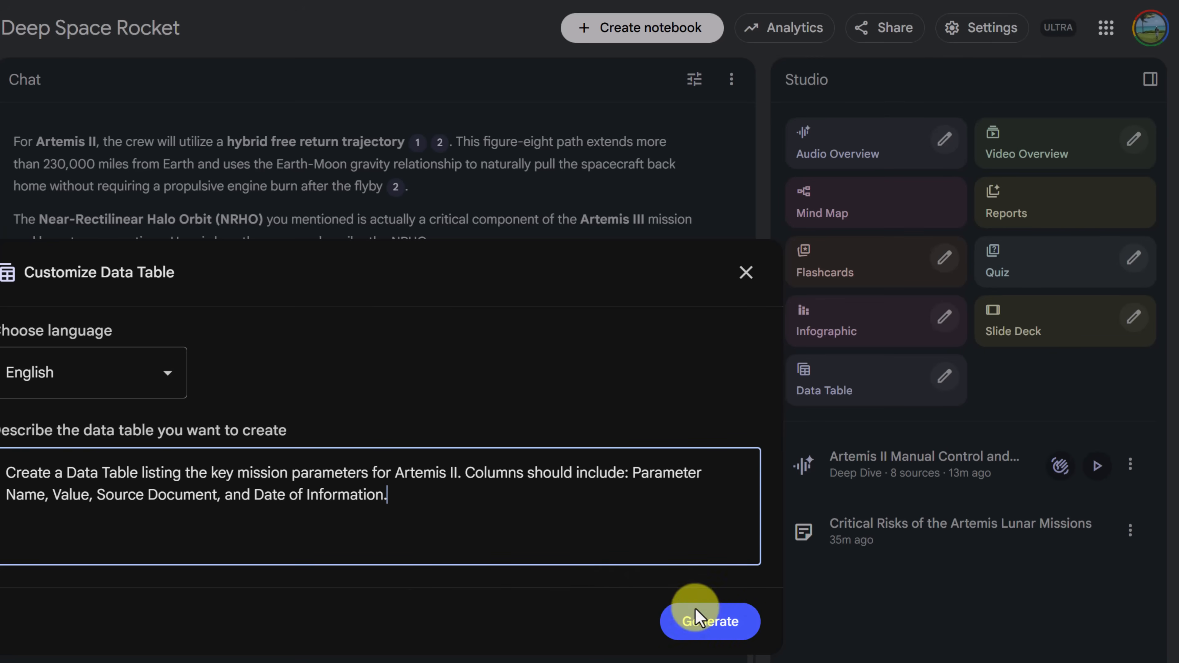
pyautogui.click(714, 622)
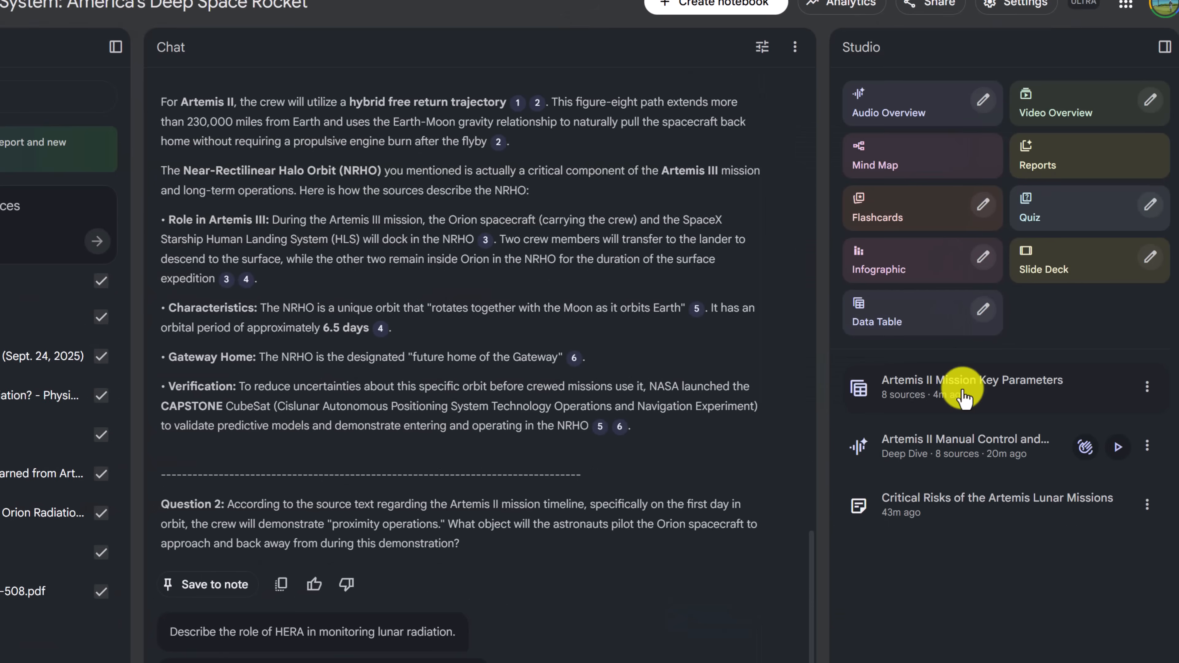
# Open the generated mission parameters data table and review its rows, source documents and dates
pyautogui.click(924, 464)
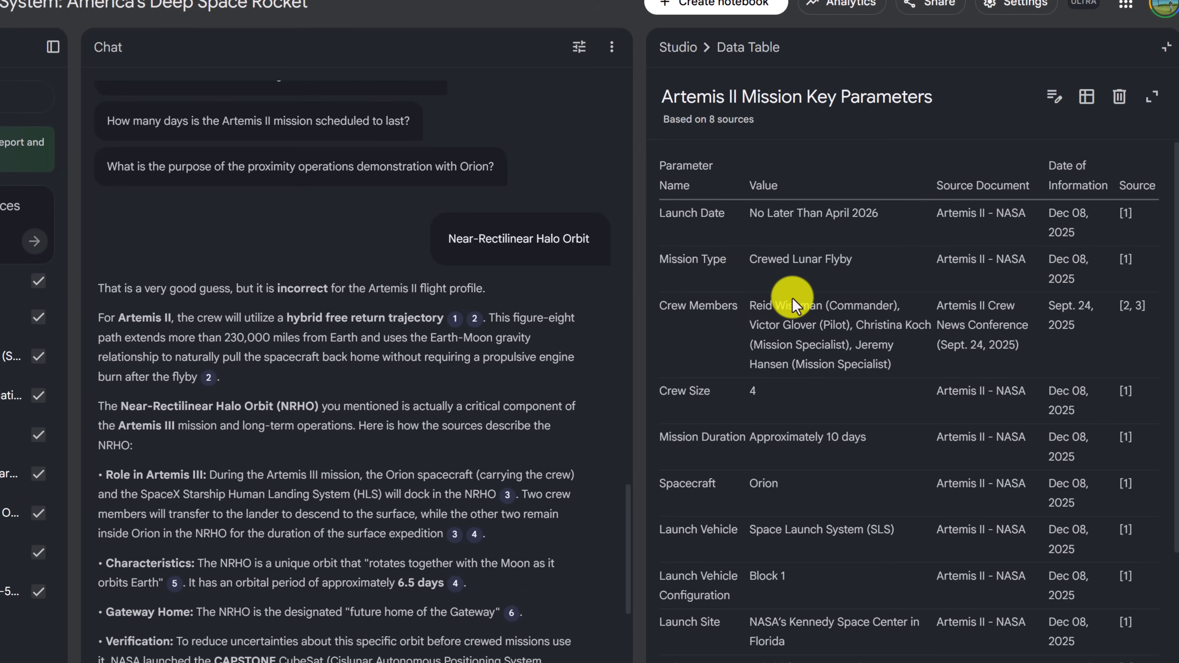
pyautogui.scroll(-3, 835, 344)
pyautogui.scroll(3, 850, 355)
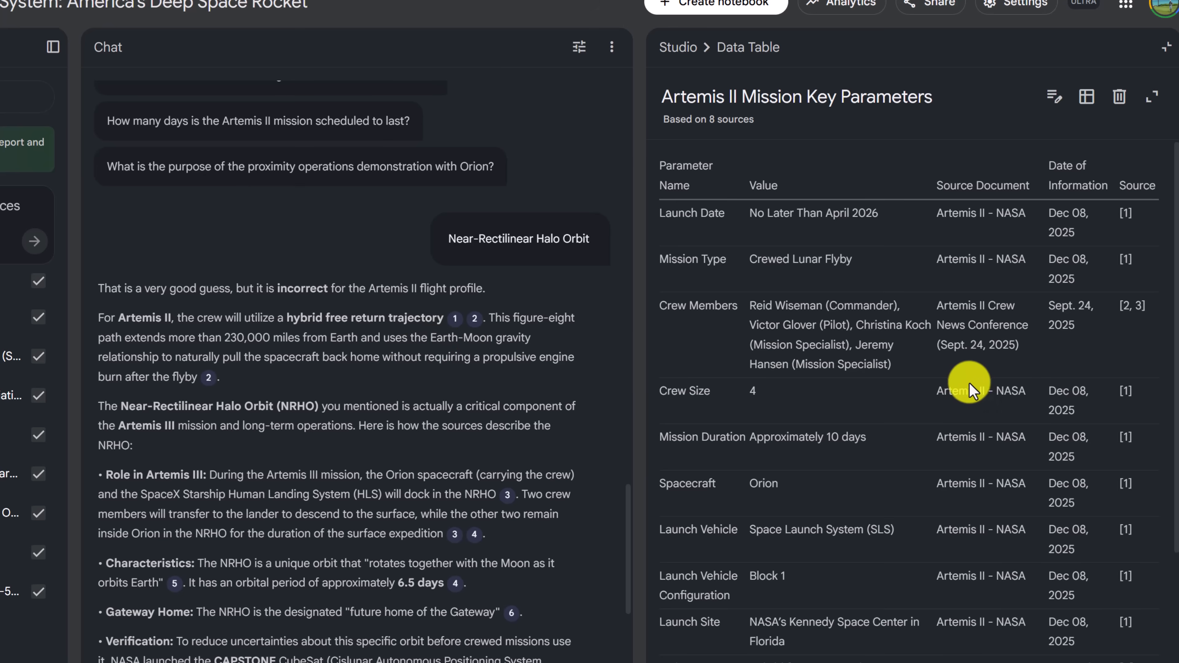
pyautogui.scroll(-3, 965, 397)
pyautogui.scroll(3, 974, 416)
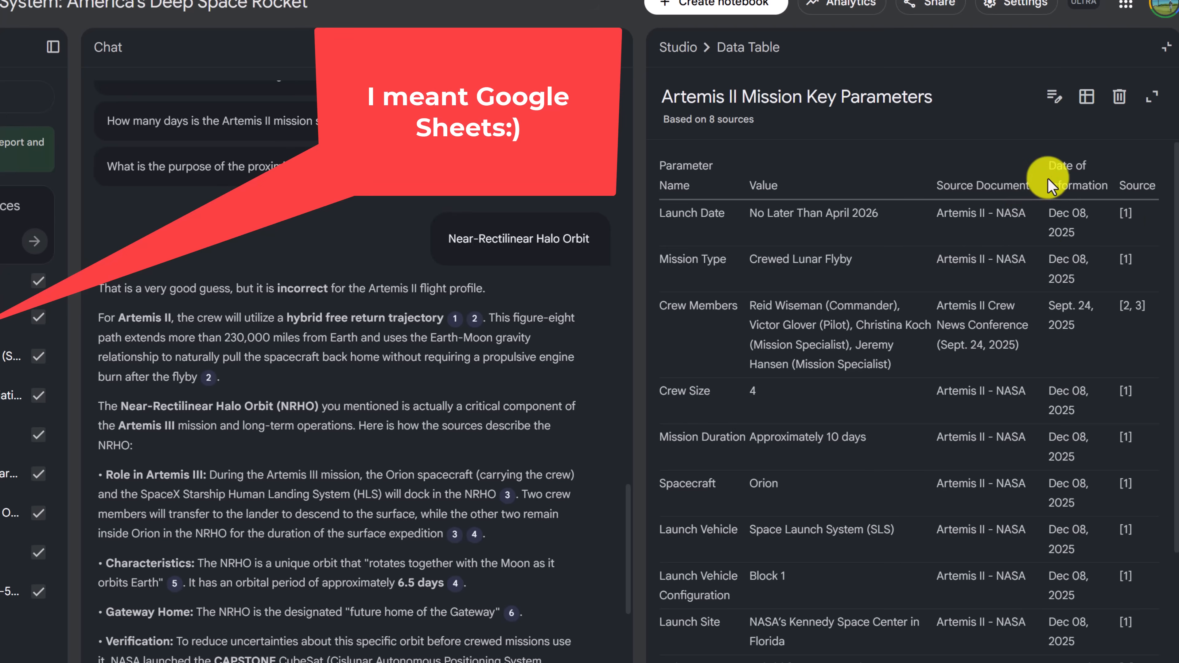
# Export the mission parameters table to Google Sheets and fit all column widths to their contents
pyautogui.click(1086, 112)
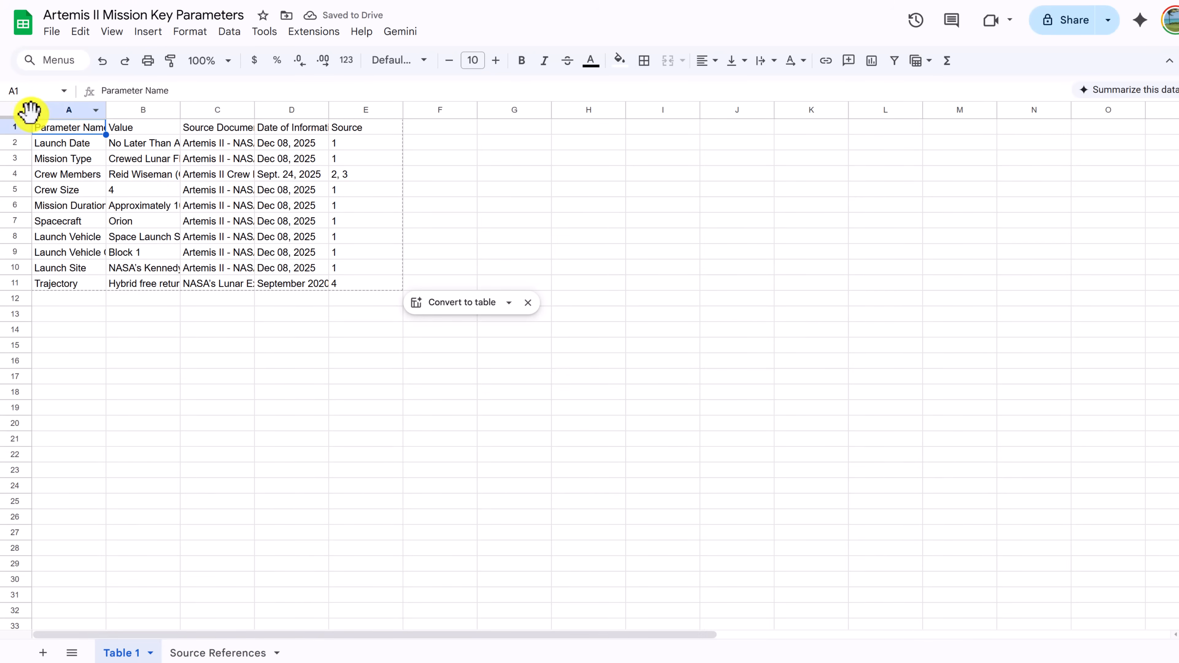
pyautogui.click(15, 111)
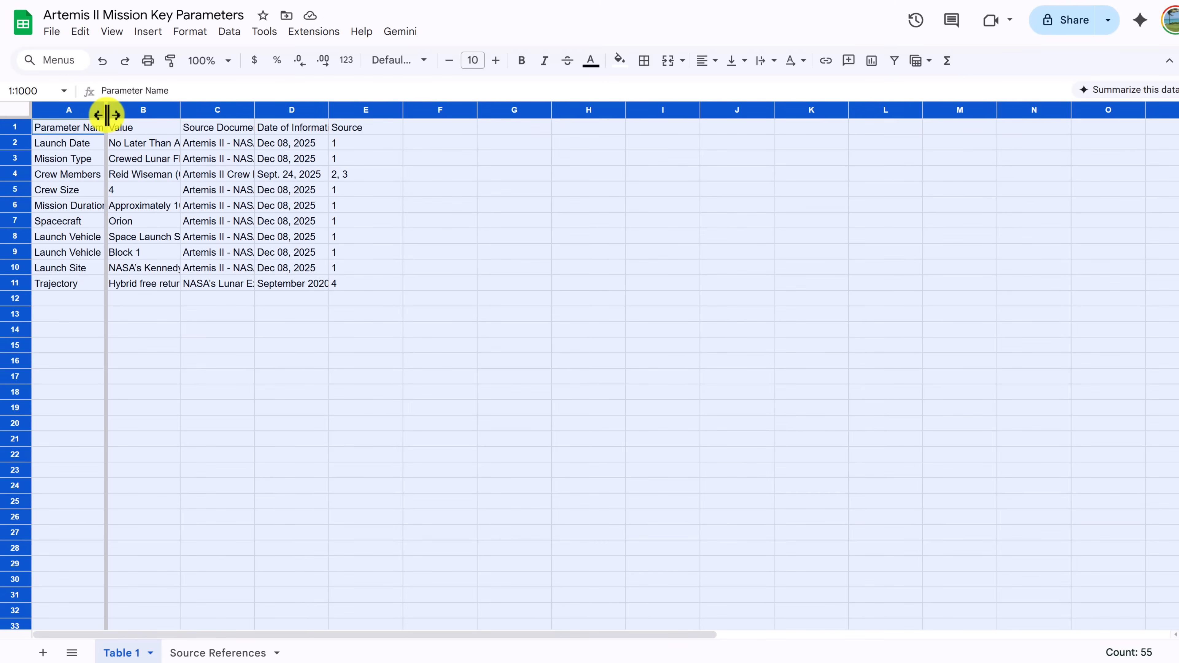
pyautogui.doubleClick(106, 110)
pyautogui.click(315, 364)
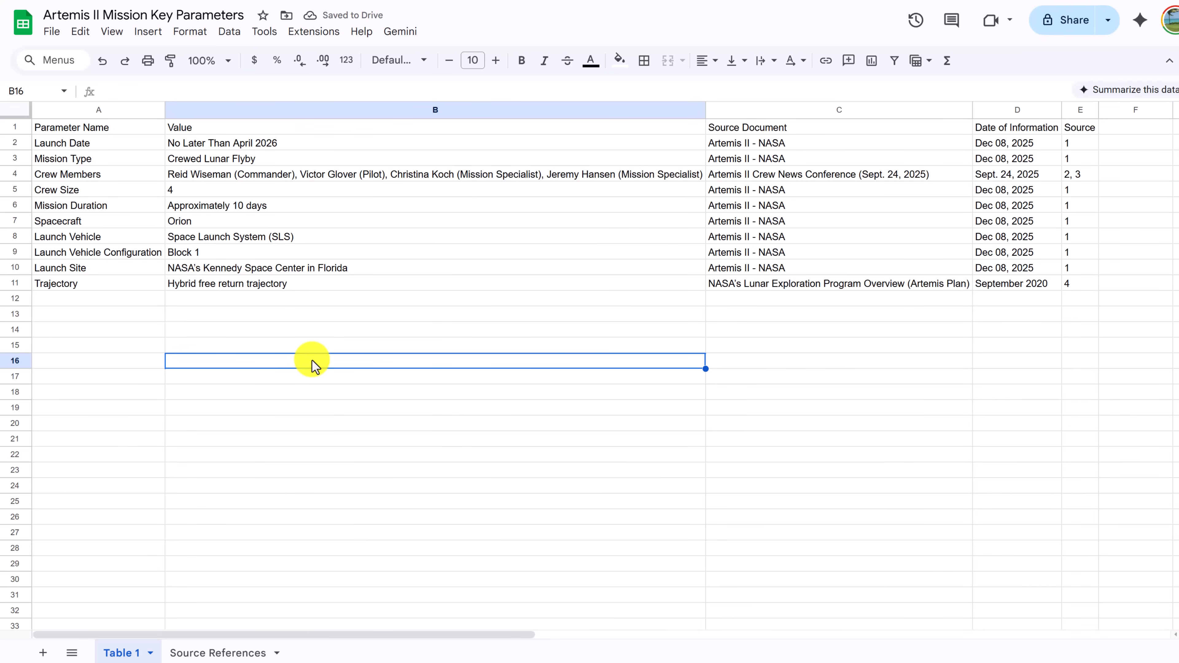
# Return to the NotebookLM notebook, generate a data table comparing Artemis I vs Artemis II on Crew, Duration, Objectives, and Distance Traveled, and open it
pyautogui.hotkey('ctrl', 'shift', 'Tab')
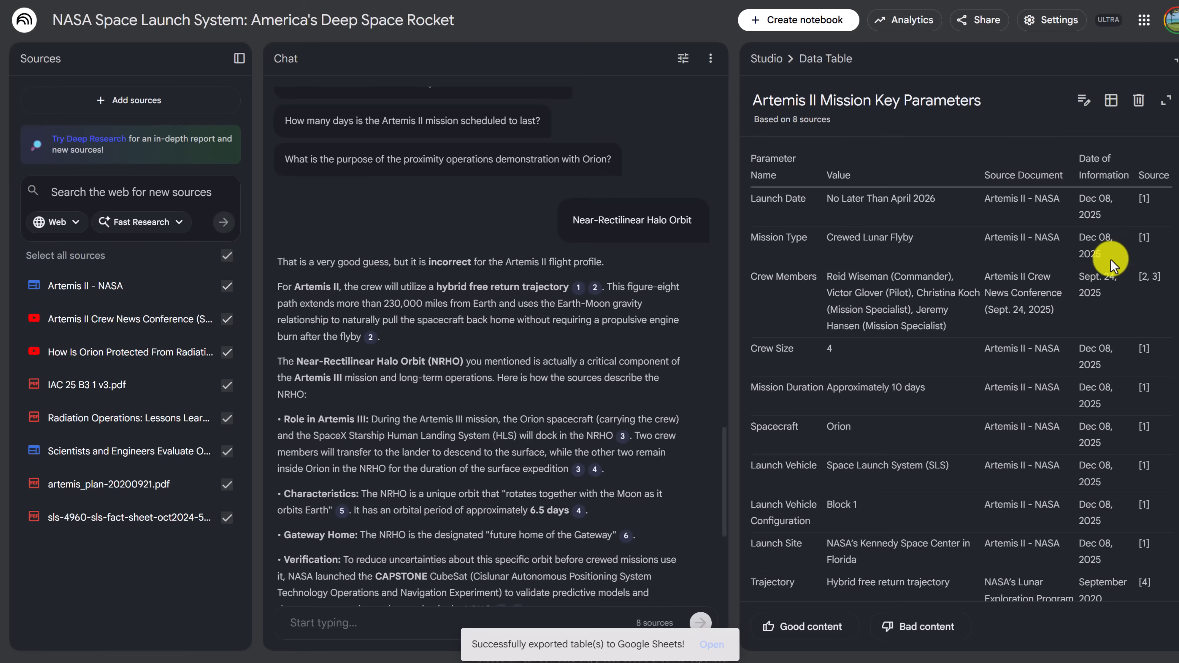
pyautogui.click(1173, 64)
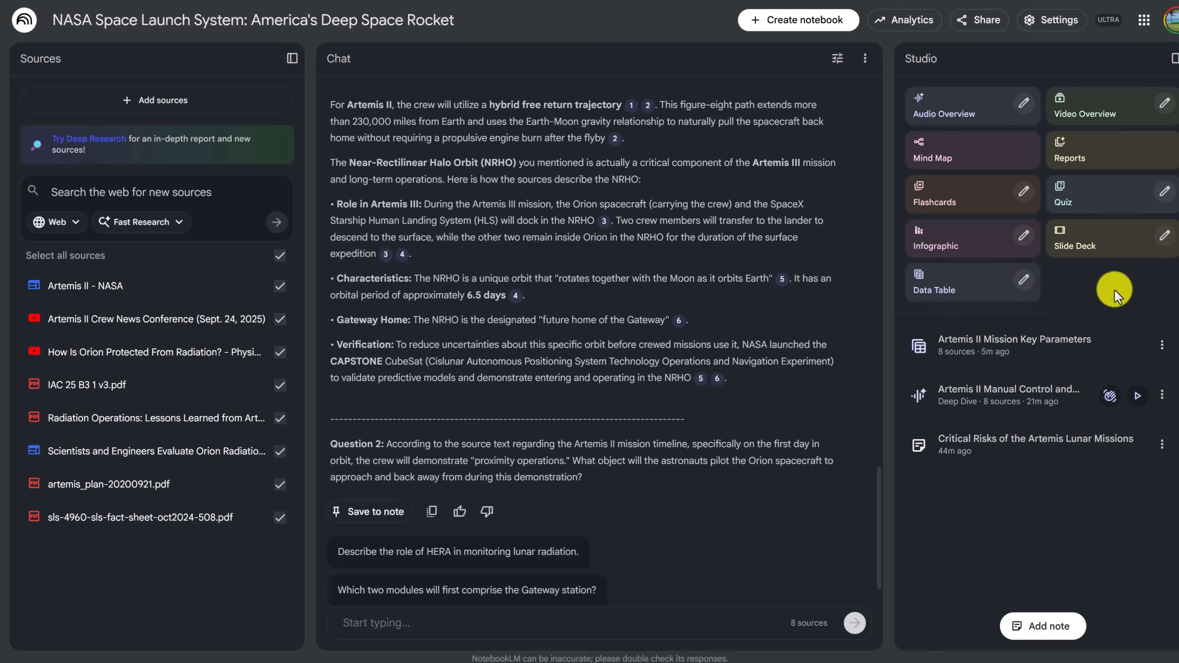
pyautogui.click(1025, 281)
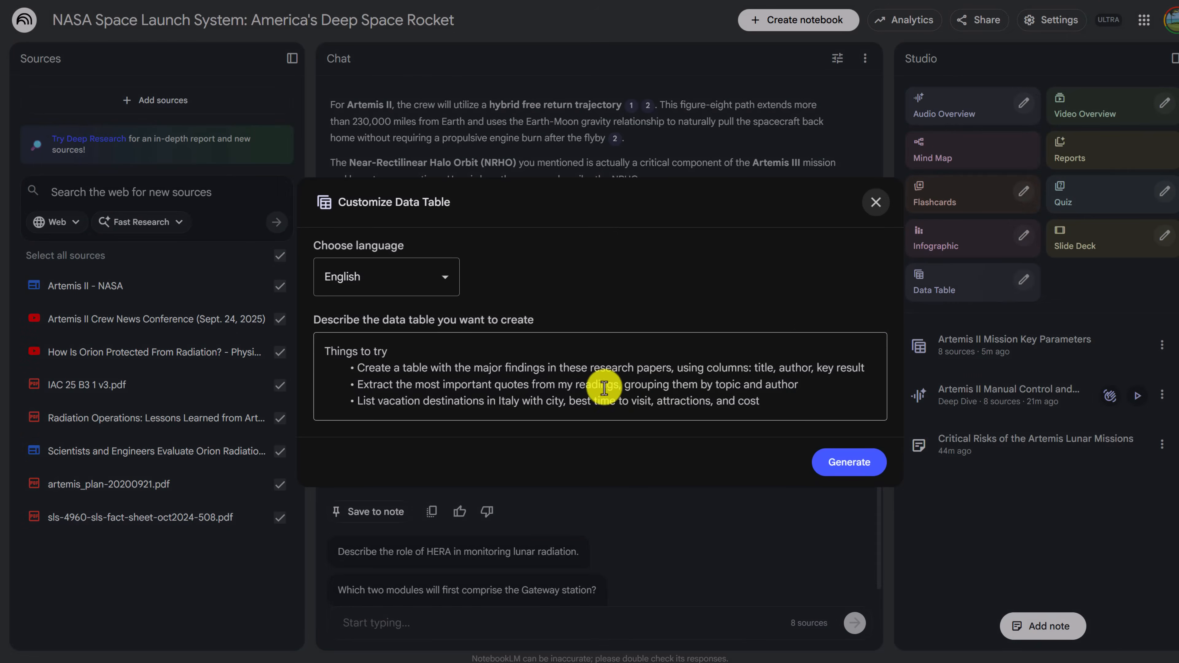
pyautogui.write('Create a comparison table of Artemis I vs Artemis II. Compare Crew, Duration, Objectives, and Distance Traveled.')
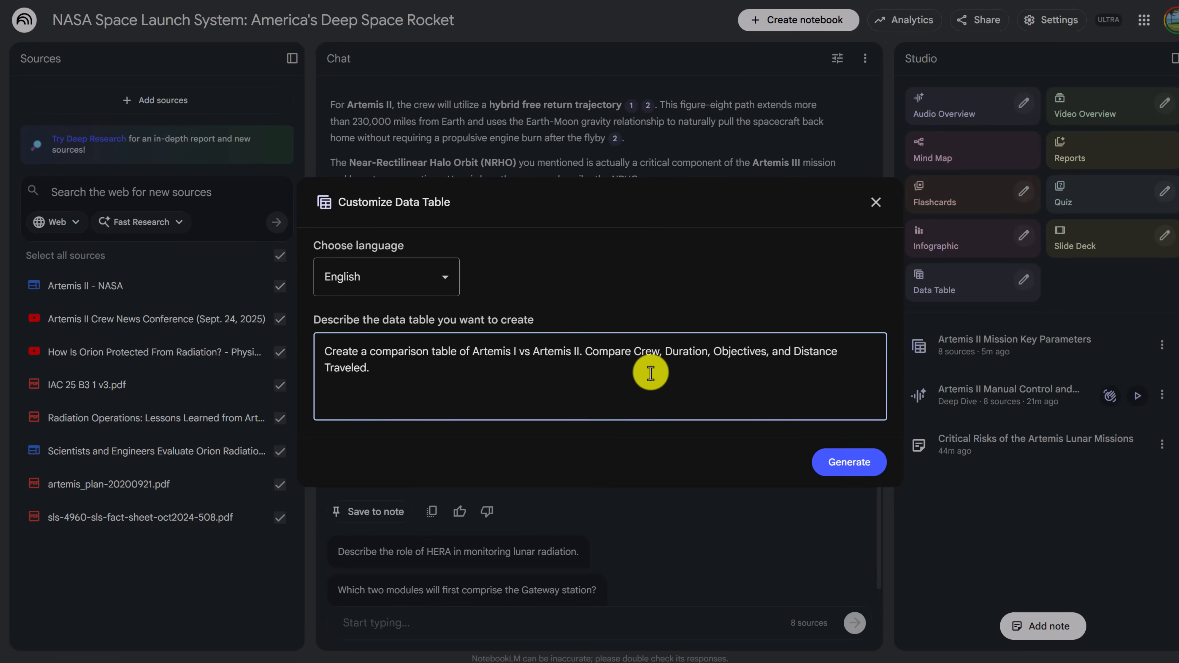
pyautogui.click(850, 462)
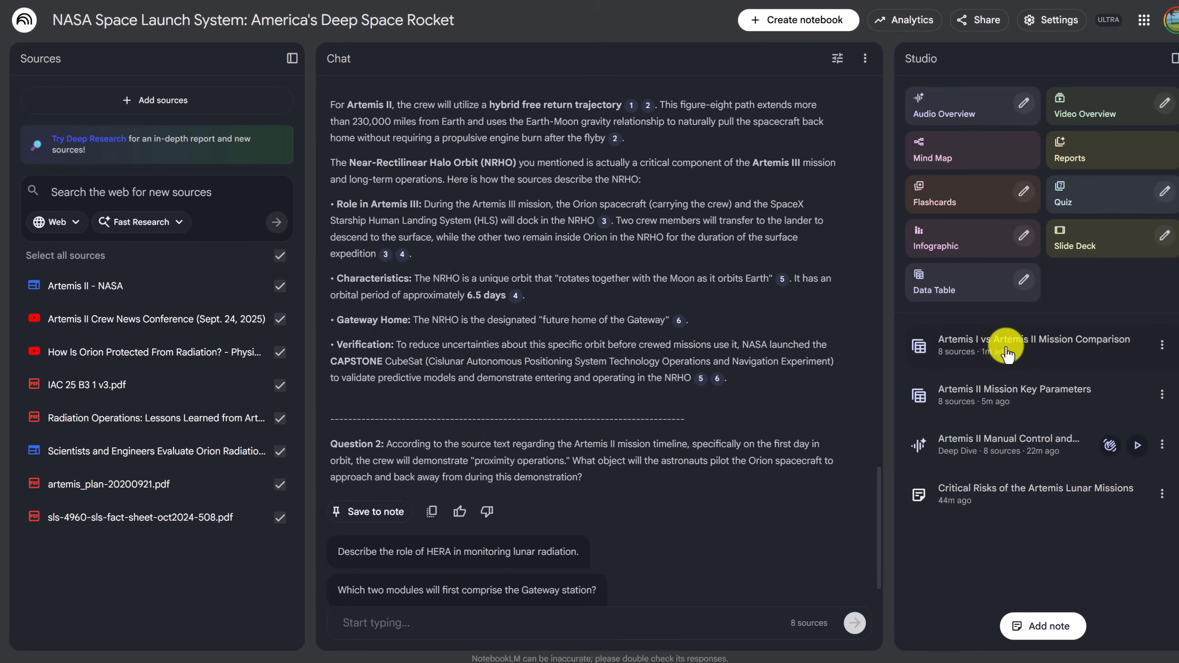
pyautogui.click(1006, 348)
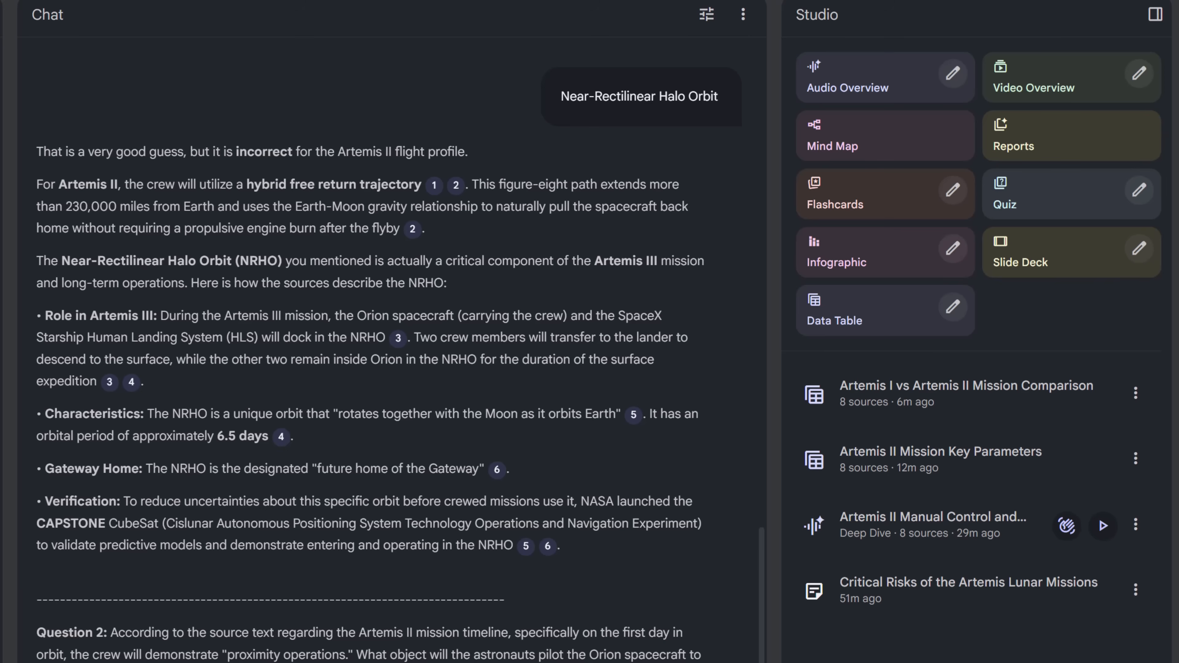
# Generate a report in the Study Guide format from the notebook's sources and open it
pyautogui.click(1037, 147)
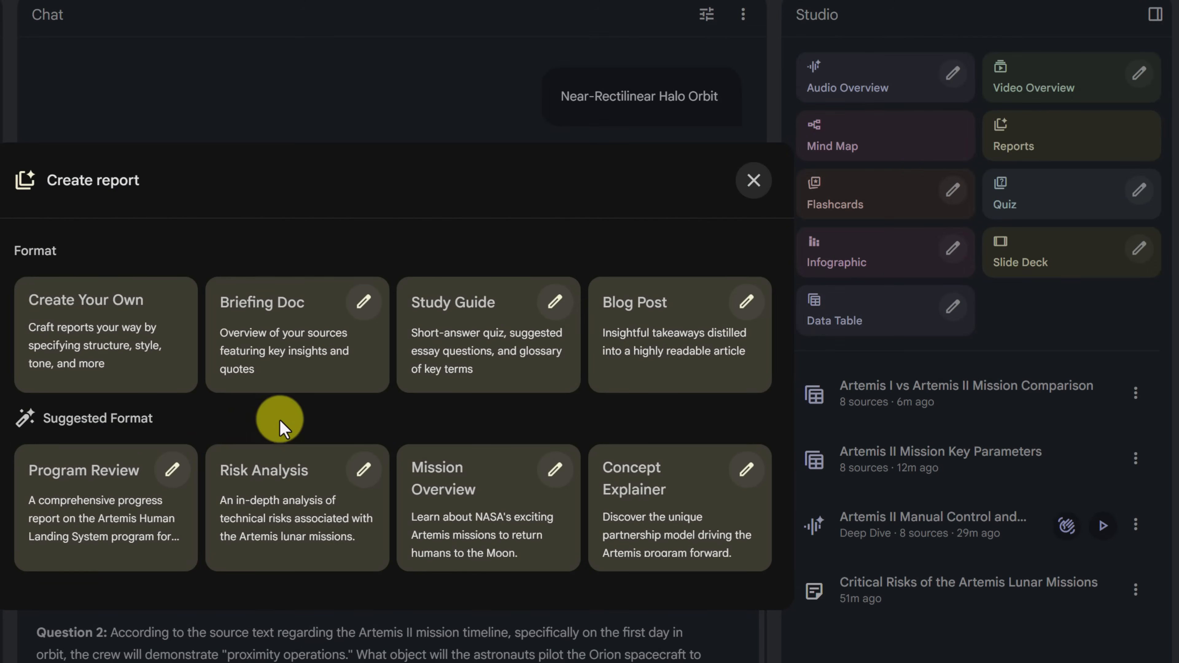
pyautogui.click(509, 369)
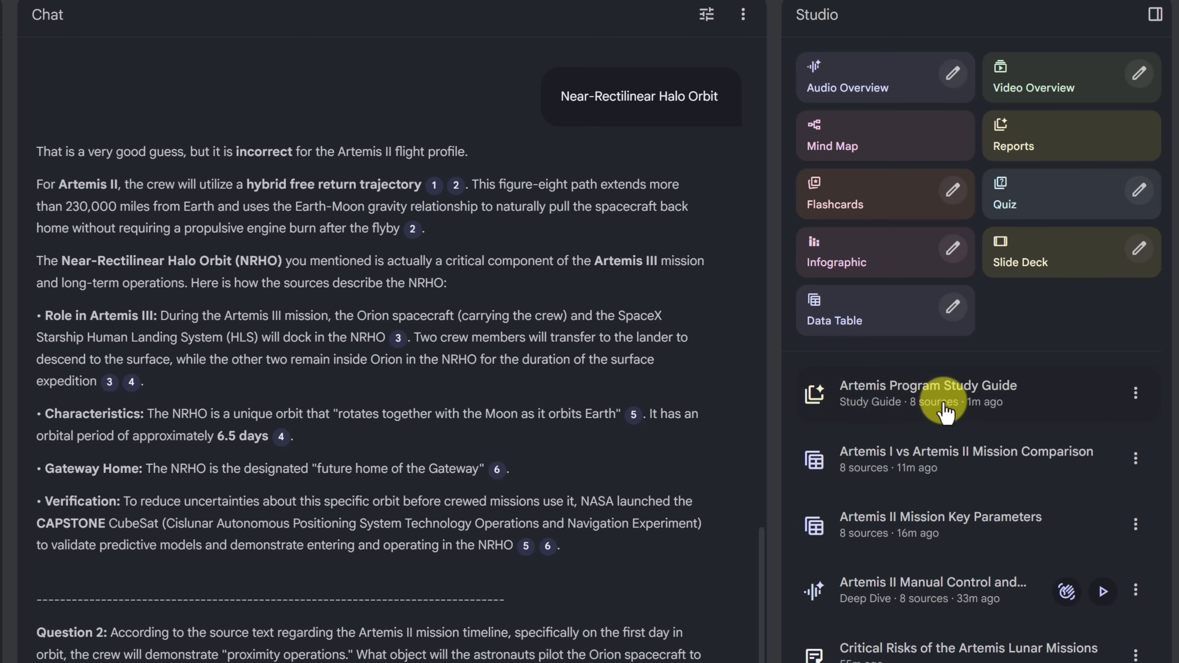
pyautogui.click(974, 404)
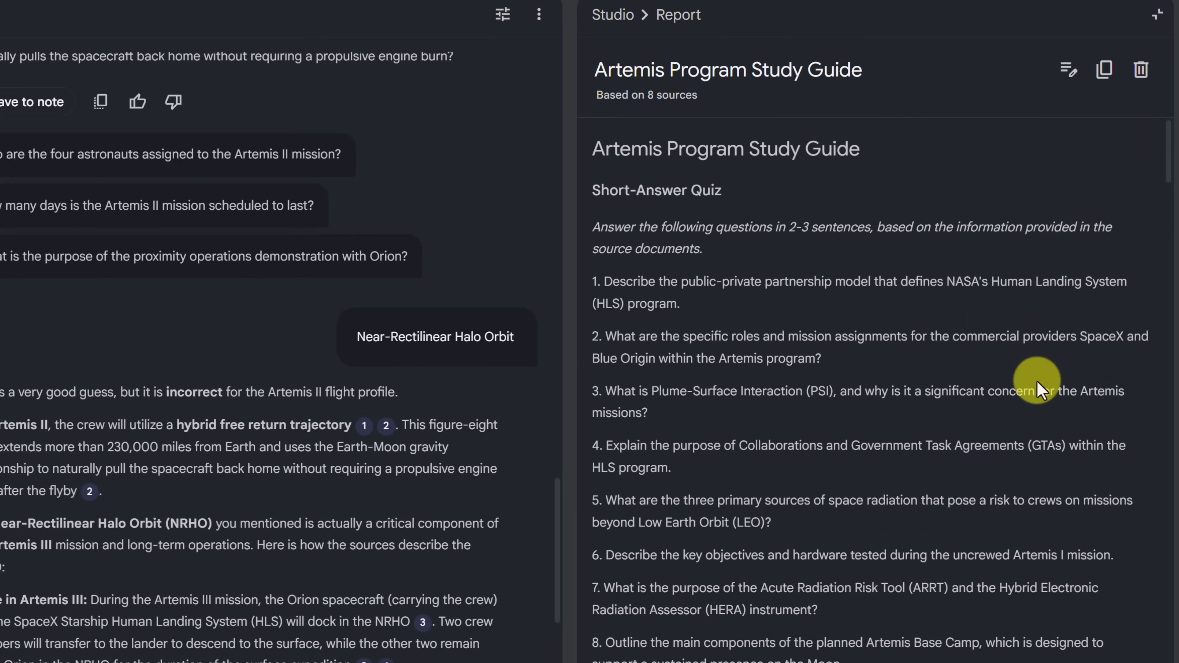
# Read through the study guide's short-answer quiz, answer key, essay questions and glossary of key terms
pyautogui.scroll(-1, 912, 385)
pyautogui.scroll(-15, 911, 385)
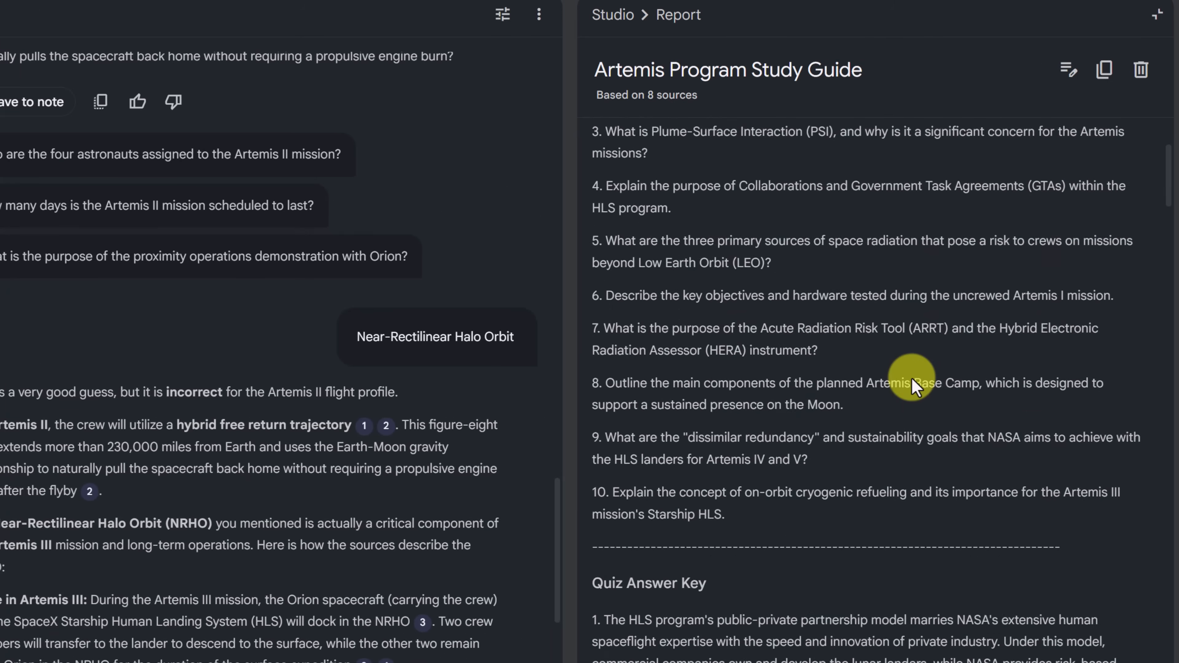
pyautogui.scroll(-15, 903, 375)
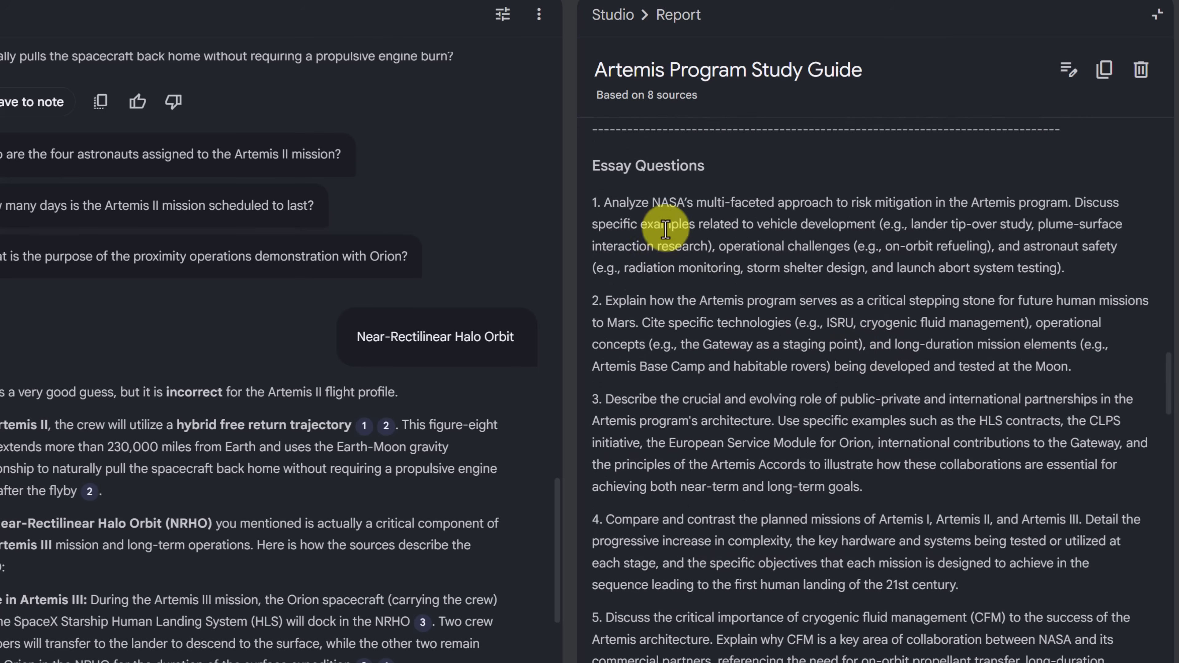
pyautogui.scroll(-10, 837, 382)
pyautogui.scroll(-15, 844, 379)
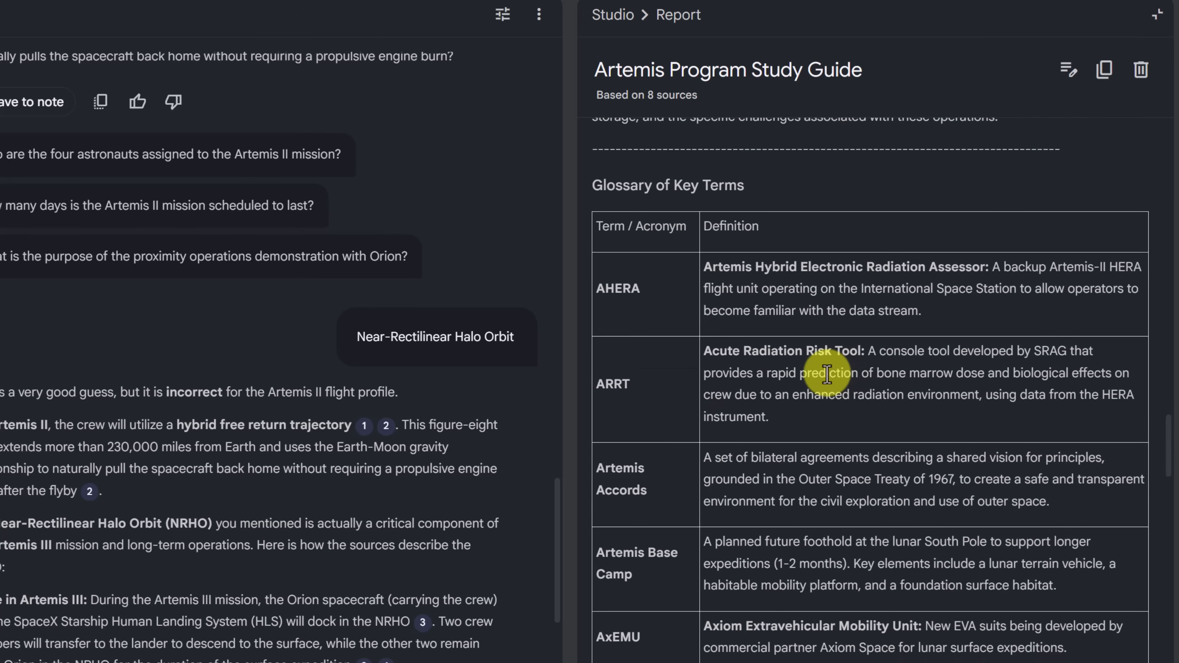
pyautogui.scroll(-10, 864, 437)
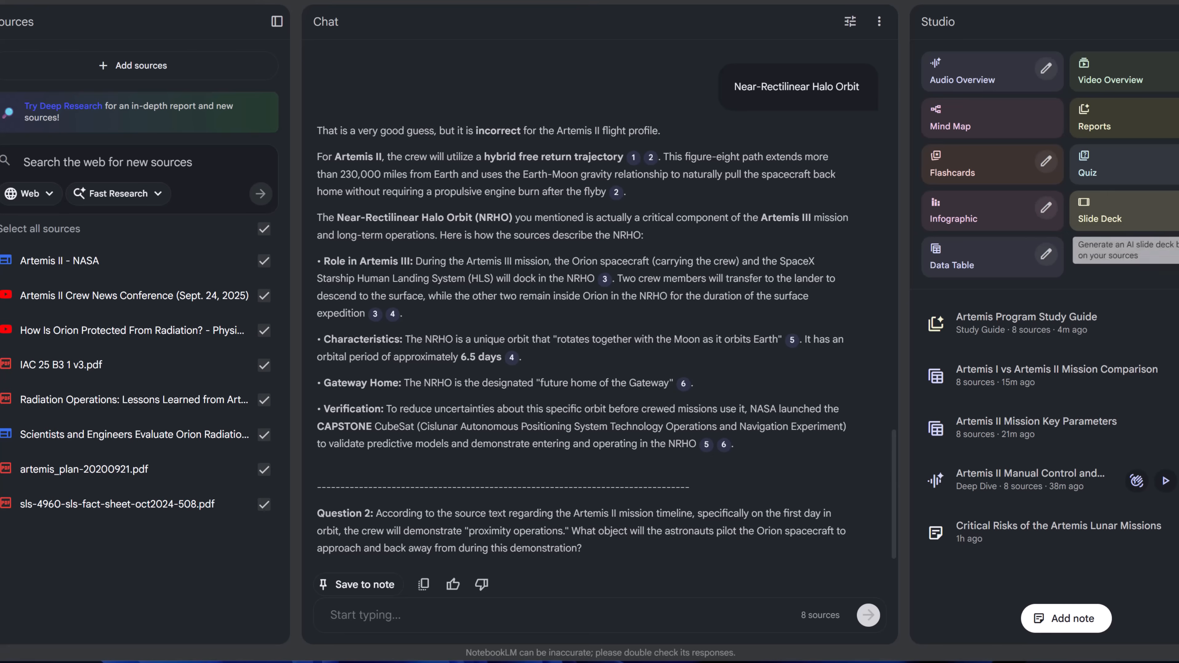
# Generate a Detailed Deck outlining a 10-slide pitch for an Artemis II documentary with visual suggestions for each slide, and open it
pyautogui.click(1177, 210)
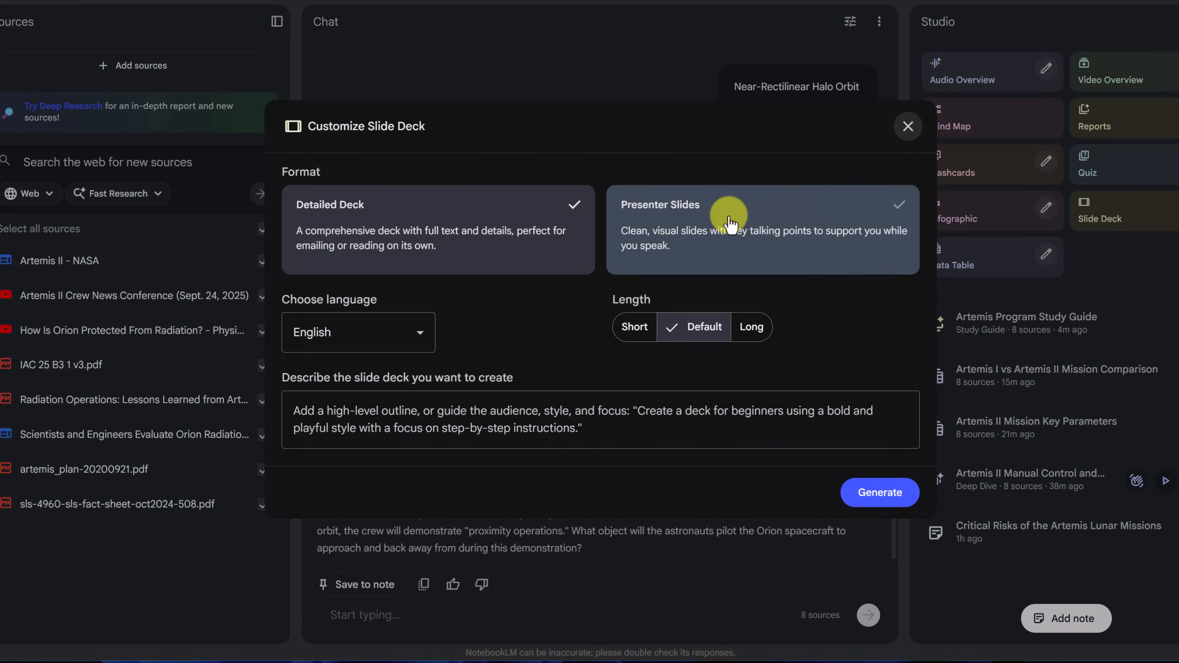
pyautogui.click(529, 426)
pyautogui.write('Create a 10-slide pitch deck outline for a documentary about Artemis II. Include visual suggestions for each slide.')
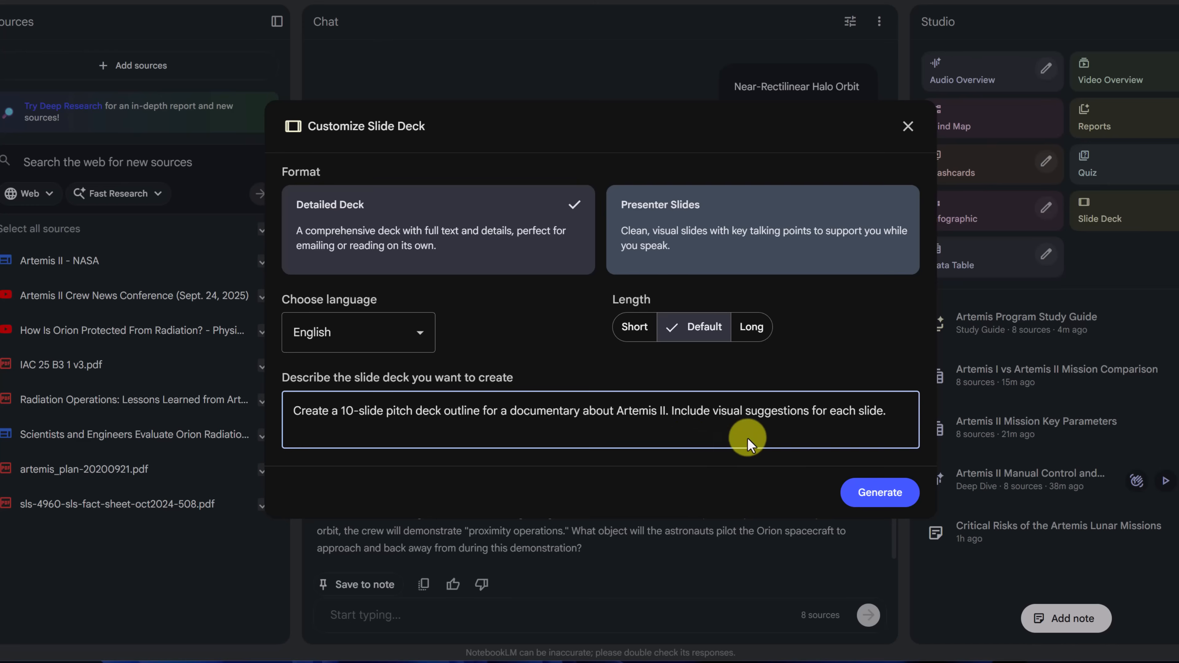
pyautogui.click(881, 494)
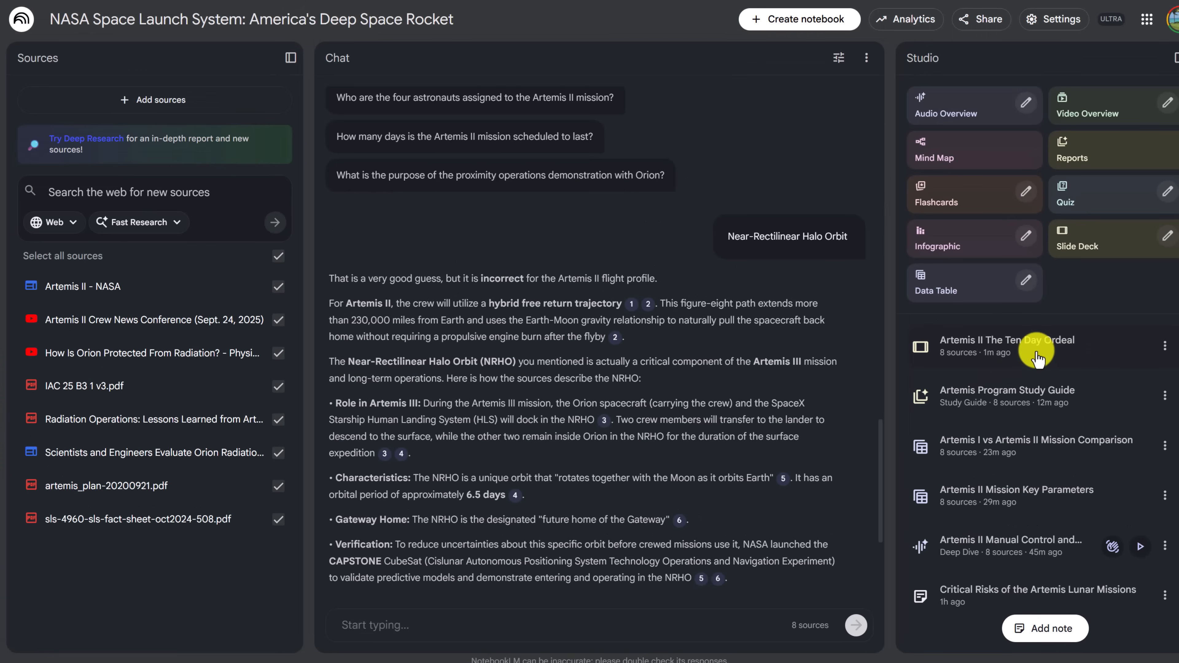
pyautogui.click(982, 342)
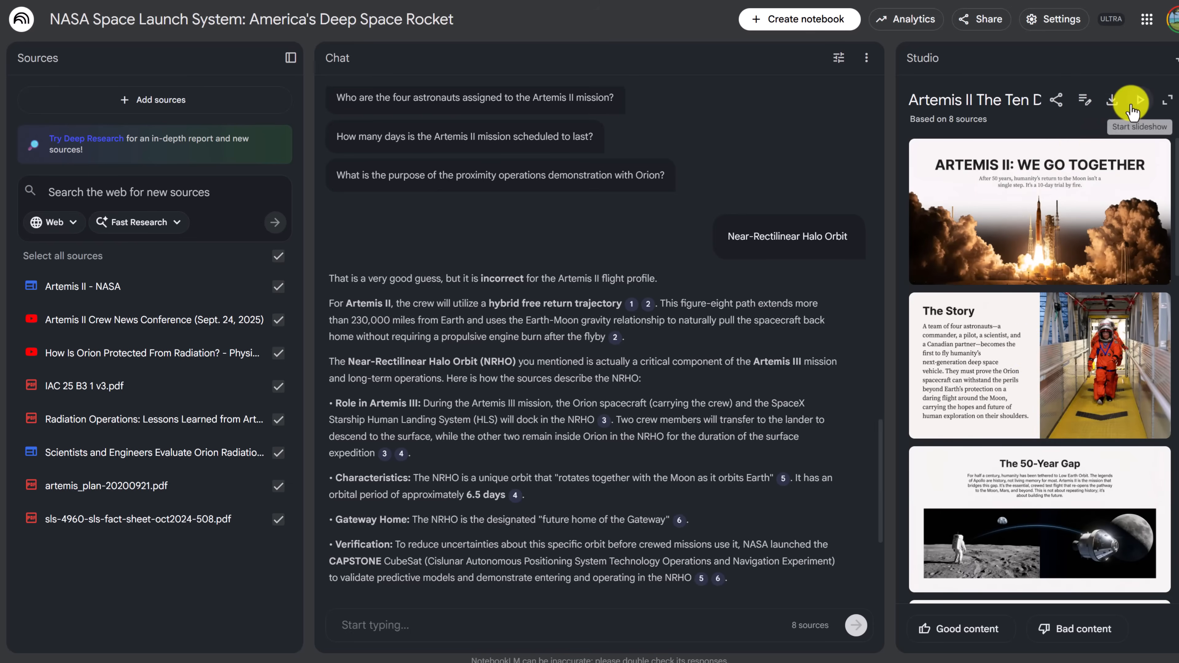
# Play the Artemis II documentary slide deck as a slideshow, page through its slides, and return to the notebook's Studio
pyautogui.click(1134, 103)
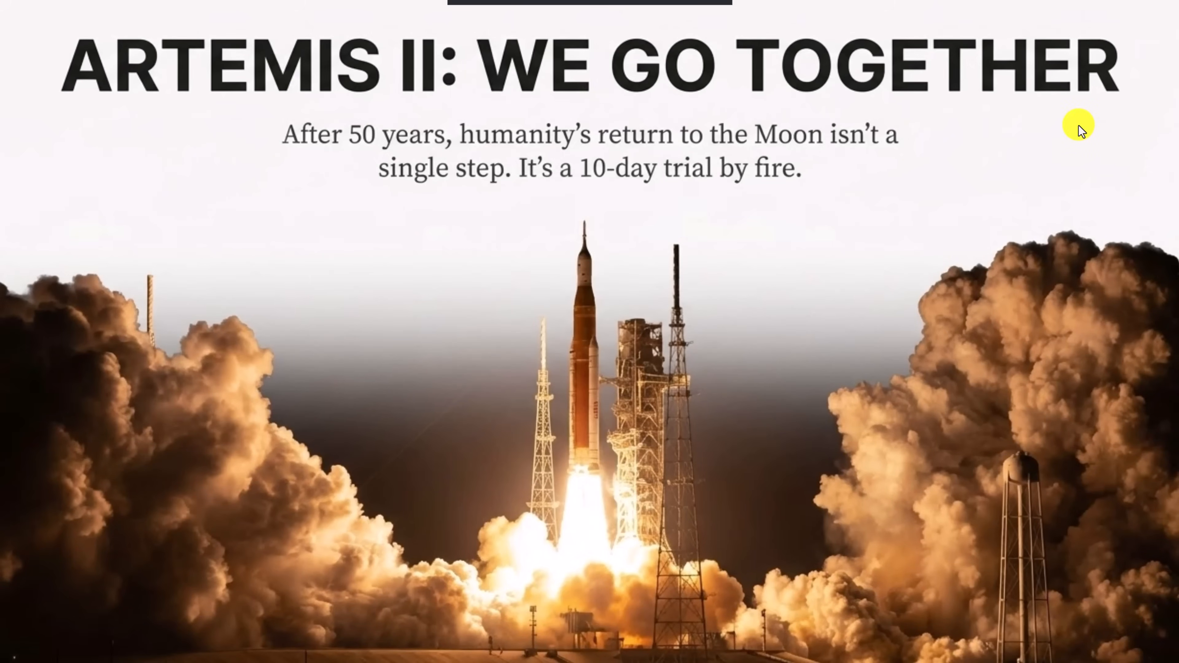
pyautogui.press('Right')
pyautogui.press('Right')
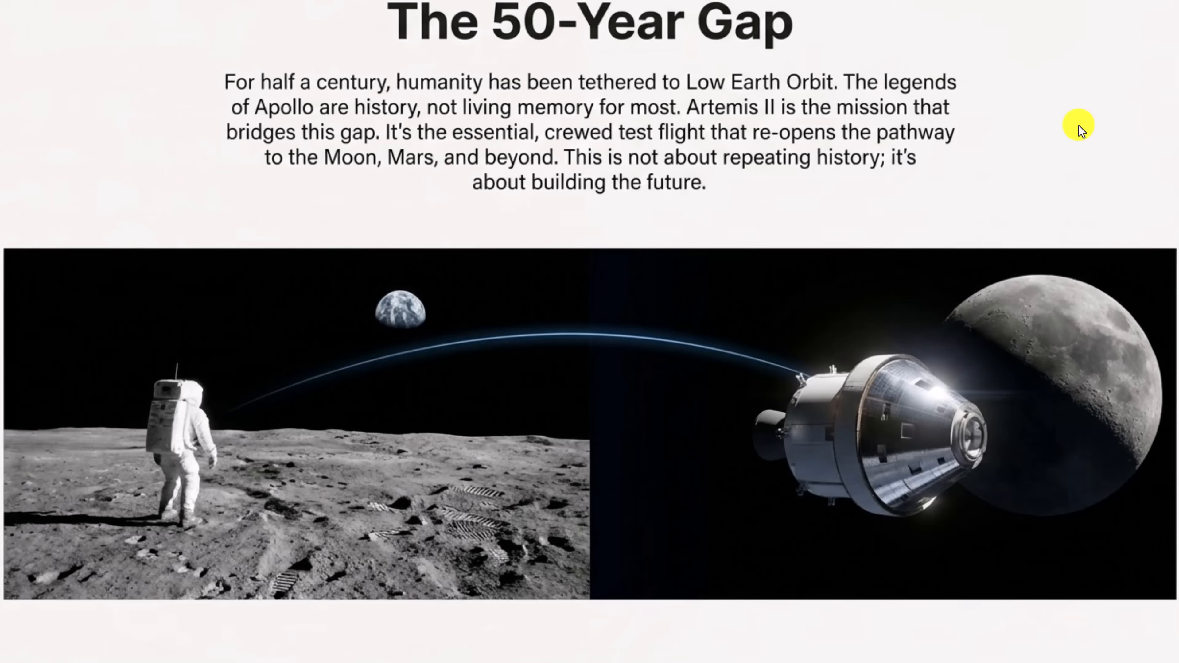
pyautogui.press('Right')
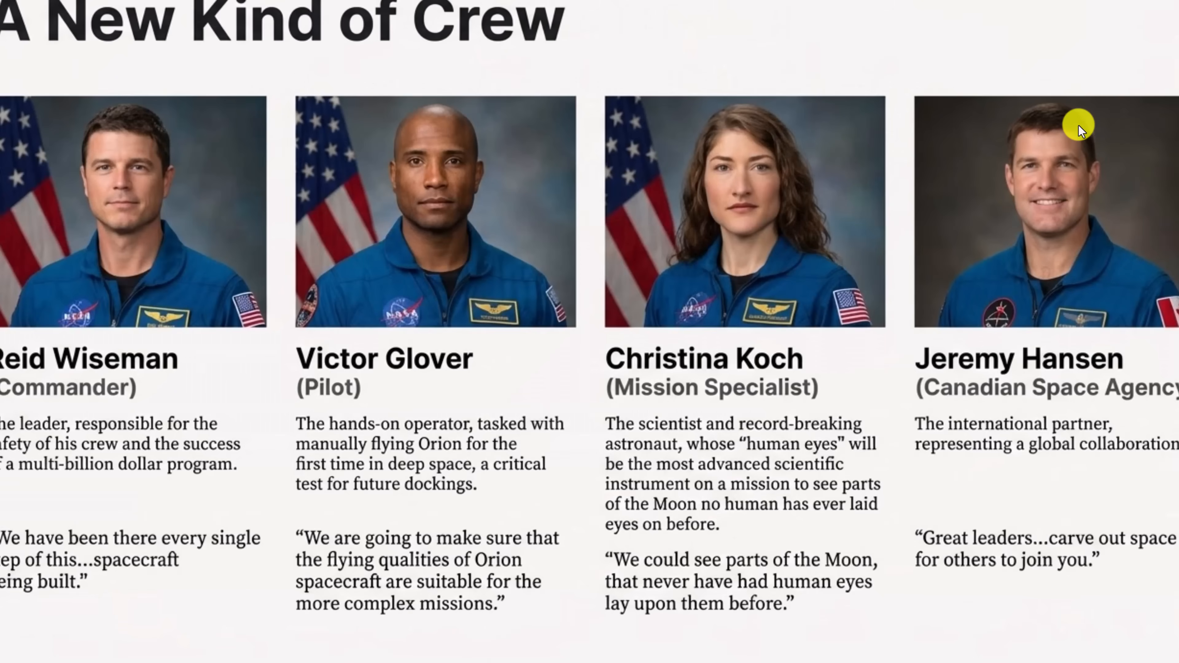
pyautogui.press('Right')
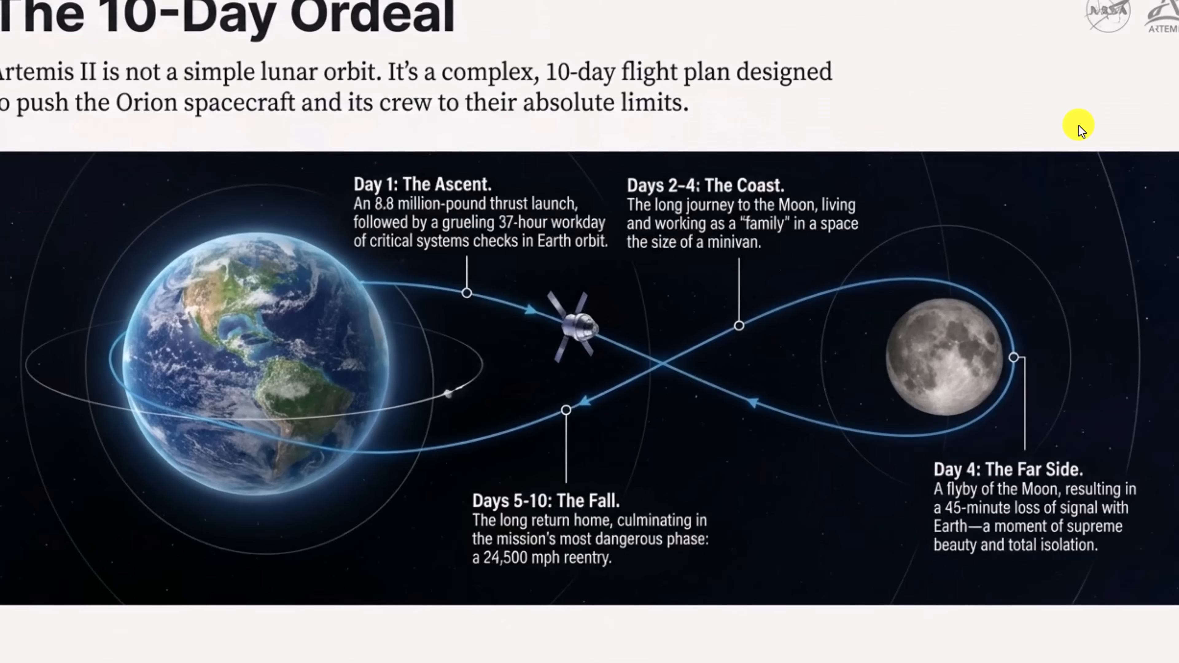
pyautogui.press('Right')
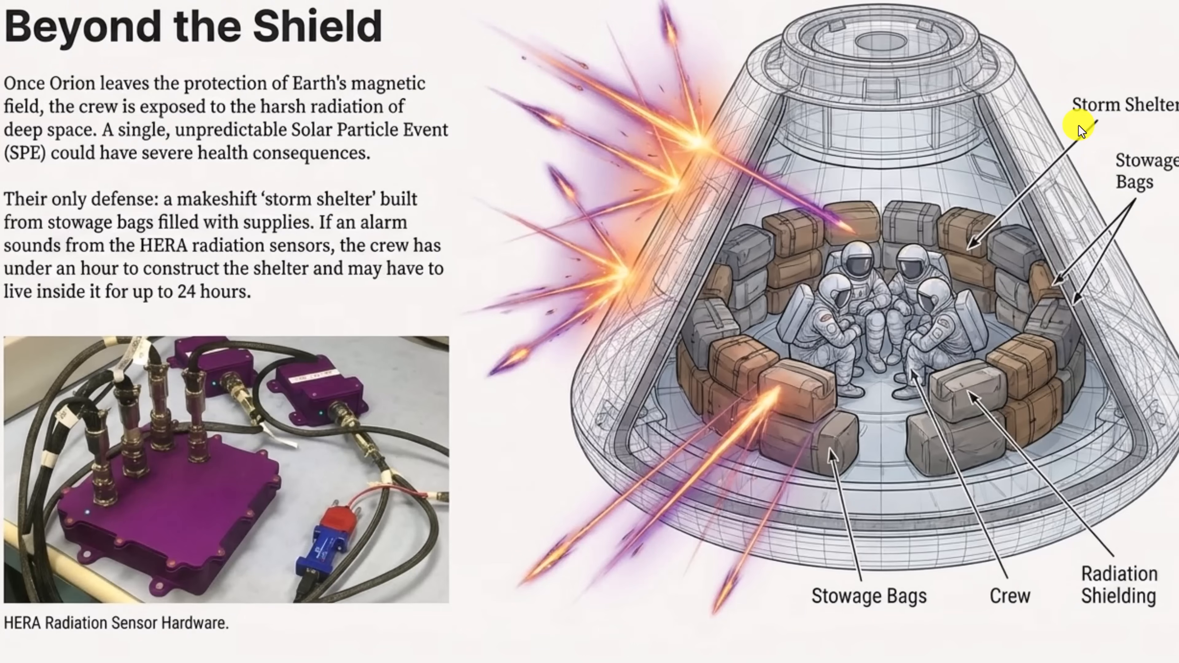
pyautogui.press('Right')
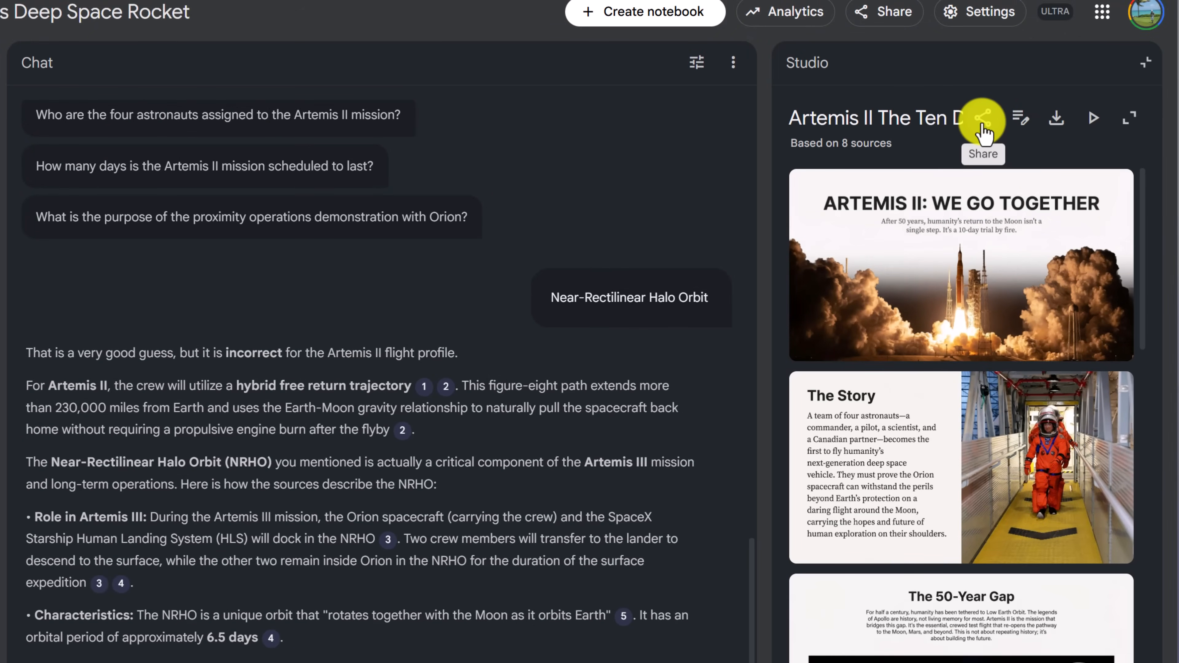
pyautogui.click(1126, 117)
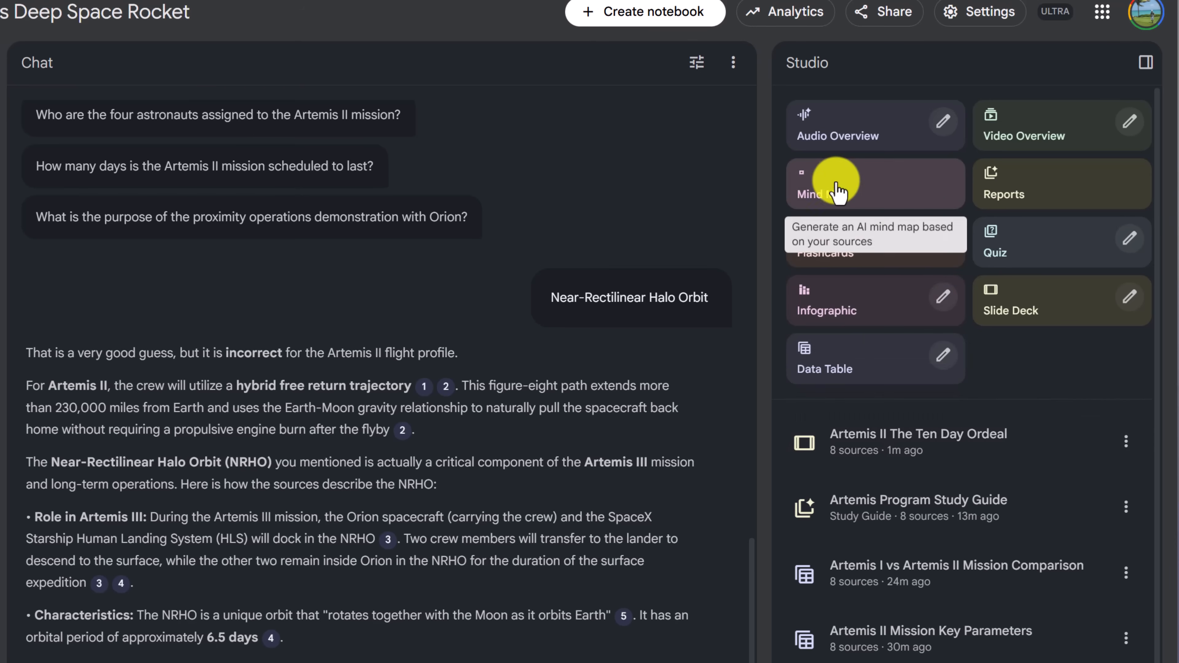
# Generate a mind map from the notebook's sources and open it
pyautogui.click(832, 191)
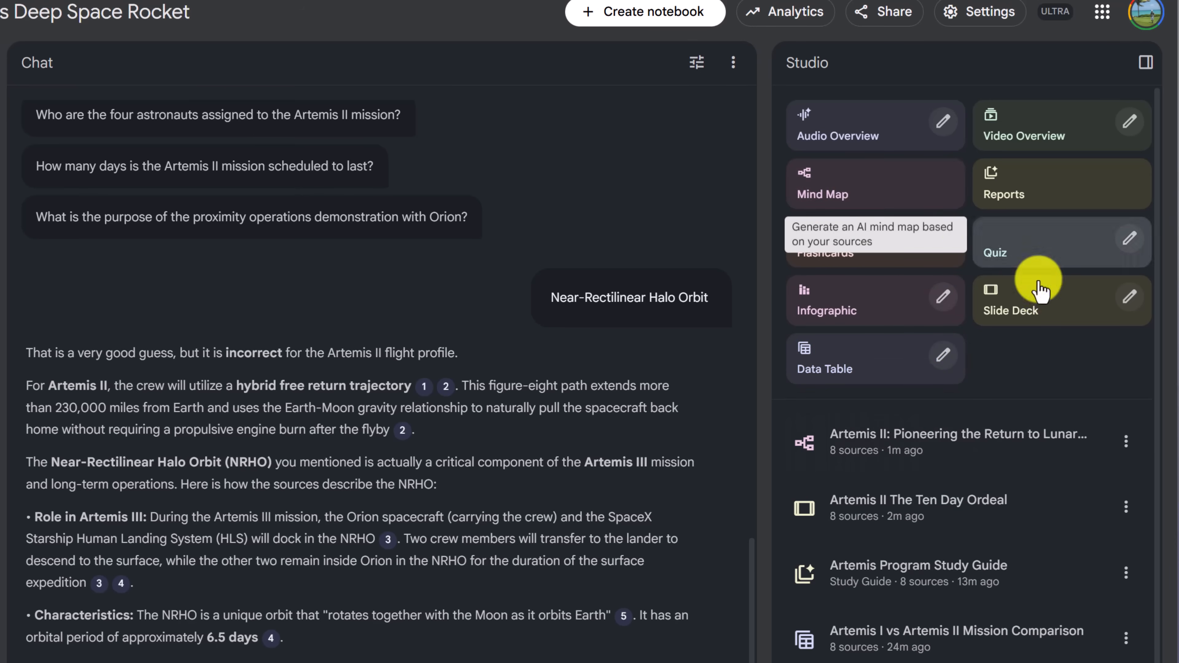
pyautogui.click(969, 446)
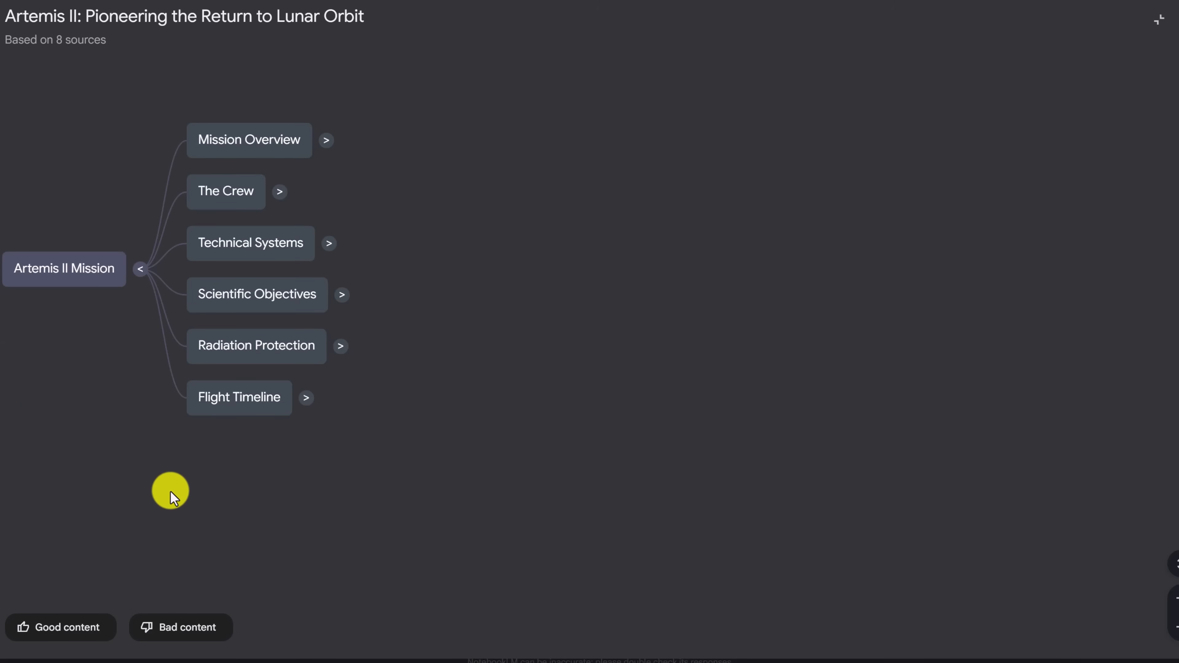
# Expand the mind map's Flight Timeline, Scientific Objectives and Lunar Geology branches, and have the chat discuss Solar System Formation within Lunar Geology
pyautogui.click(306, 398)
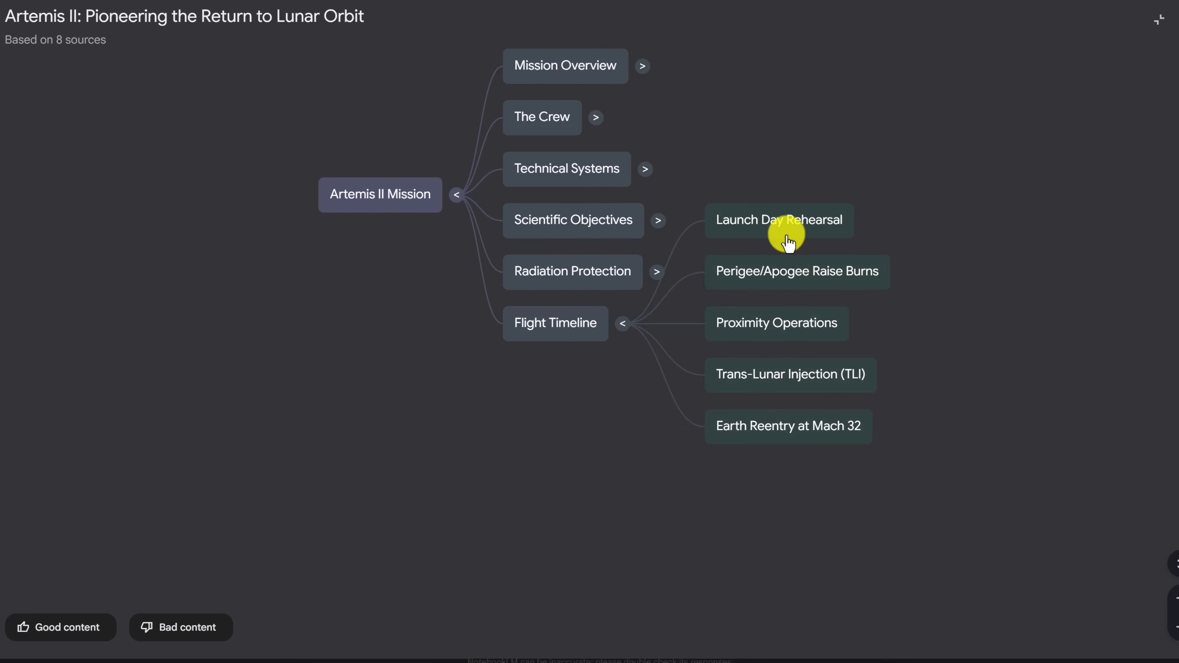
pyautogui.click(658, 221)
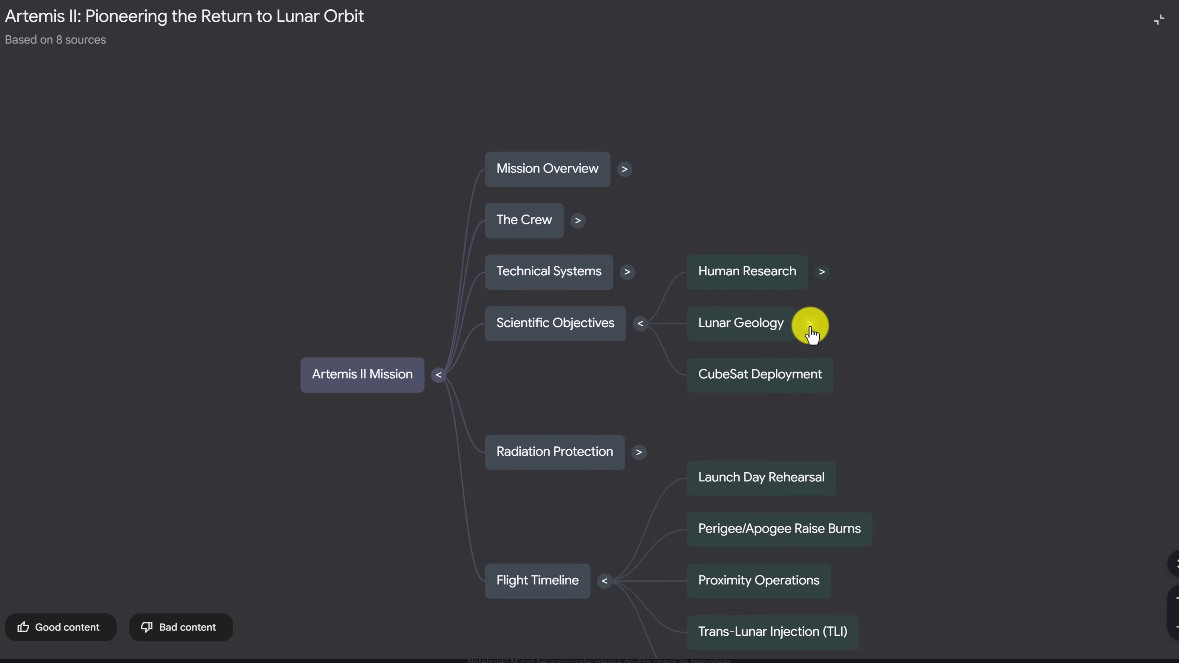
pyautogui.click(810, 324)
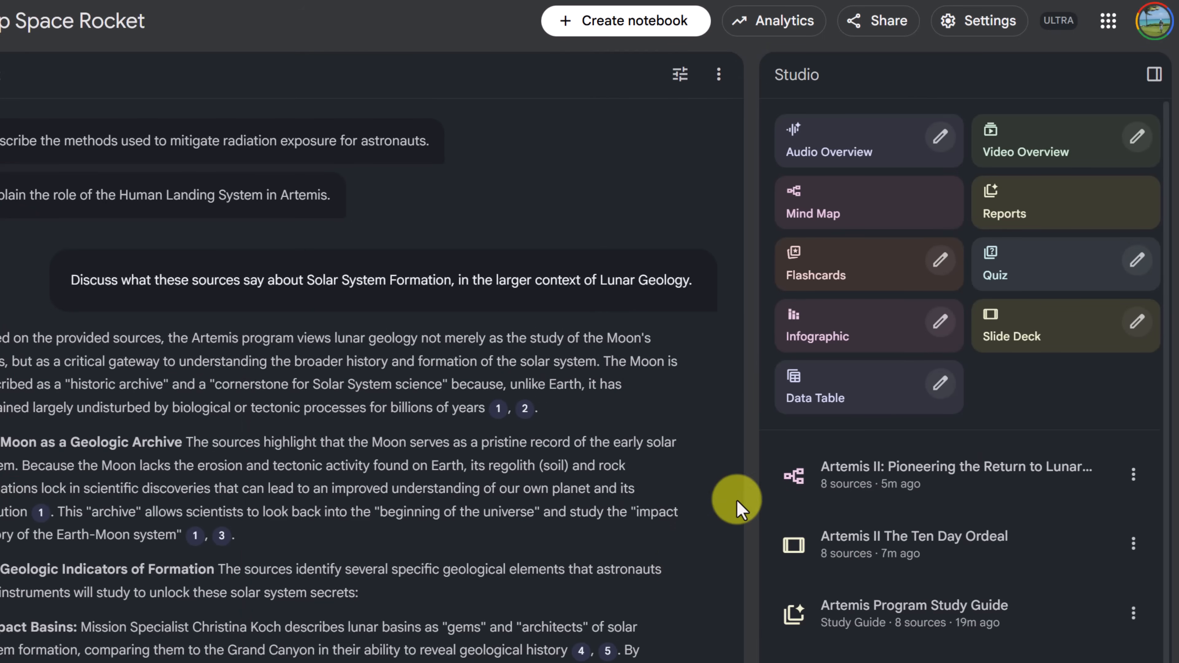
# Generate and open an infographic on 'Mission Design Constraints' risk, centring Victor Glover's 'Point of No Return' quote, with 'Orbital Logistics' and 'Solar Max' as secondary risks
pyautogui.click(938, 322)
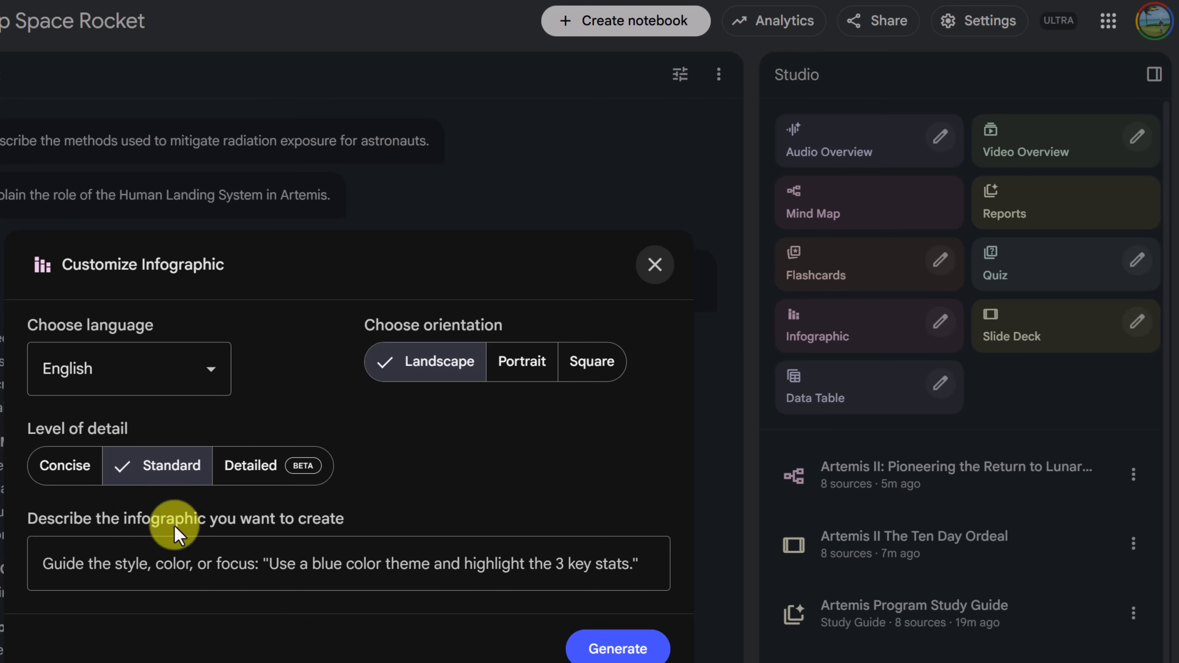
pyautogui.click(229, 563)
pyautogui.write("Generate an infographic focusing on the 'Mission Design Constraints' risk. Highlight the Victor Glover quote about the 'Point of No Return' as the central visual element. List 'Orbital Logistics' and 'Solar Max' as secondary risk factors.")
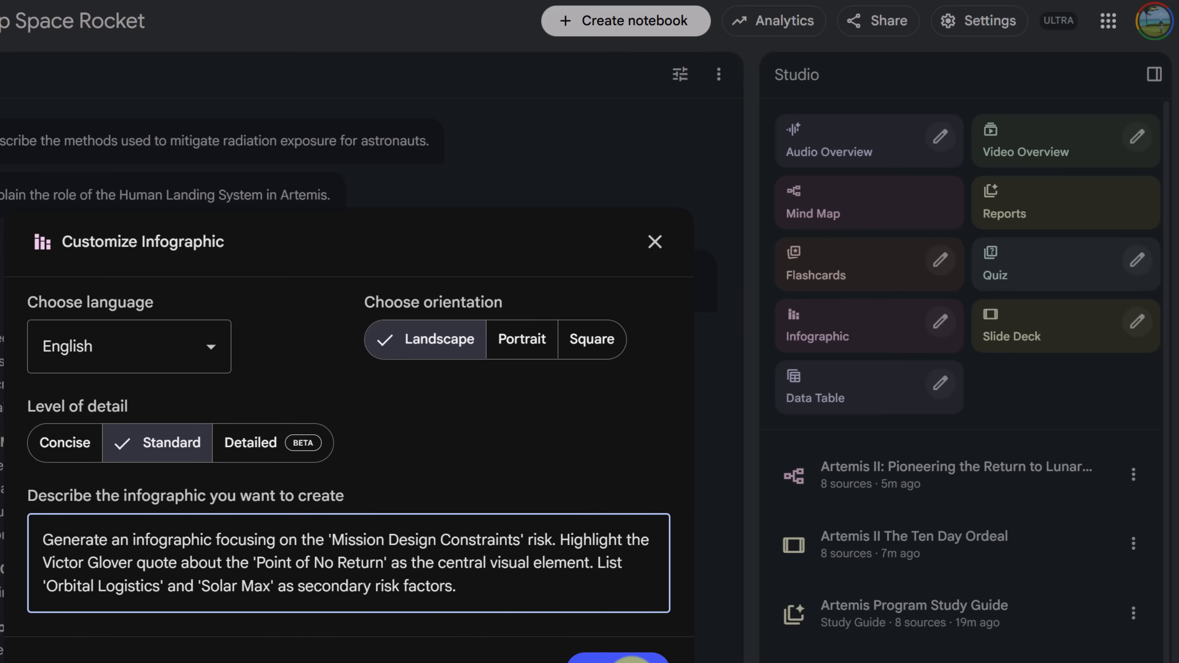
pyautogui.click(627, 659)
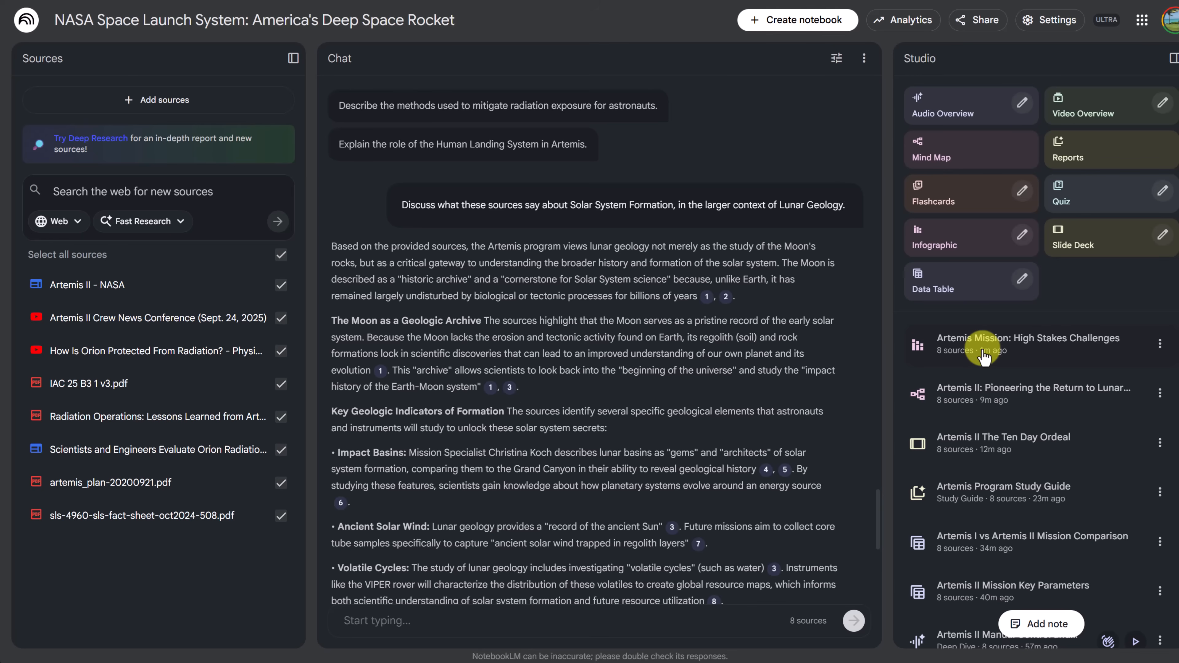
pyautogui.click(983, 357)
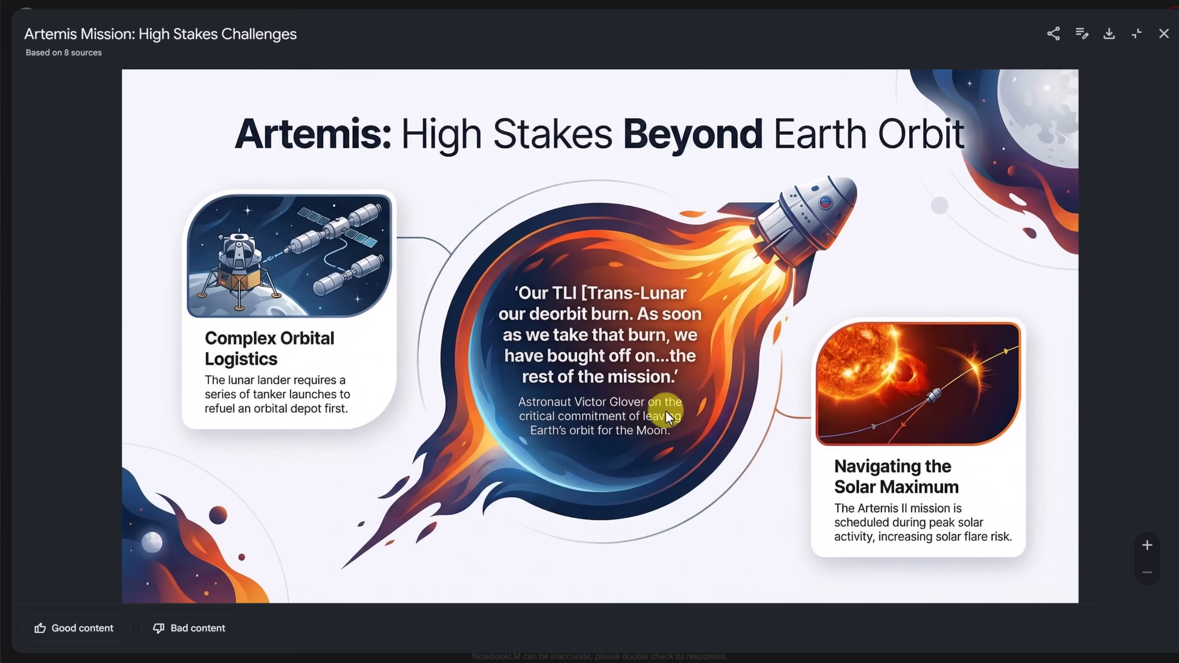